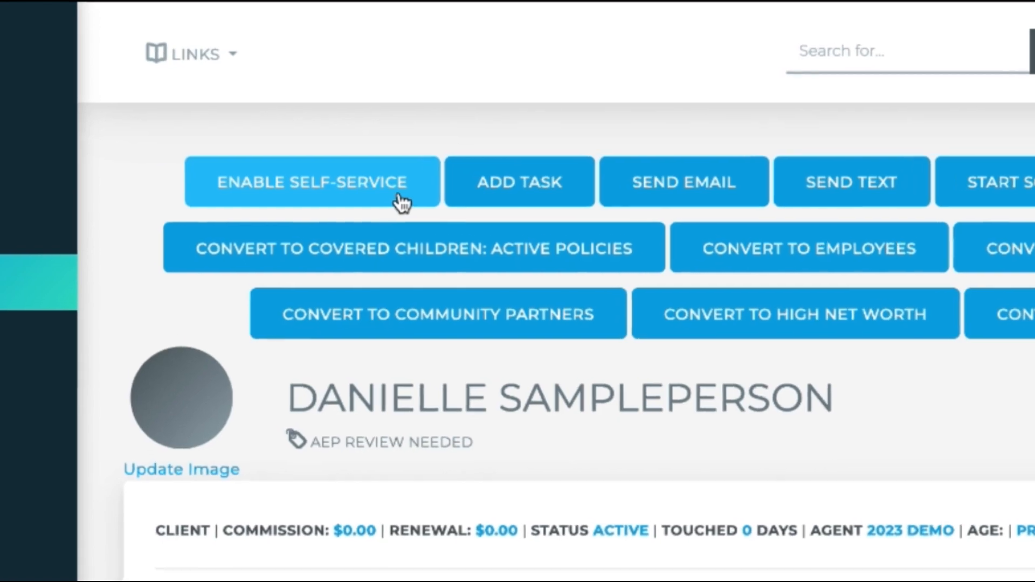
Enable self-service for the client record and view its self-service page with policies, documents and website links.
click(402, 204)
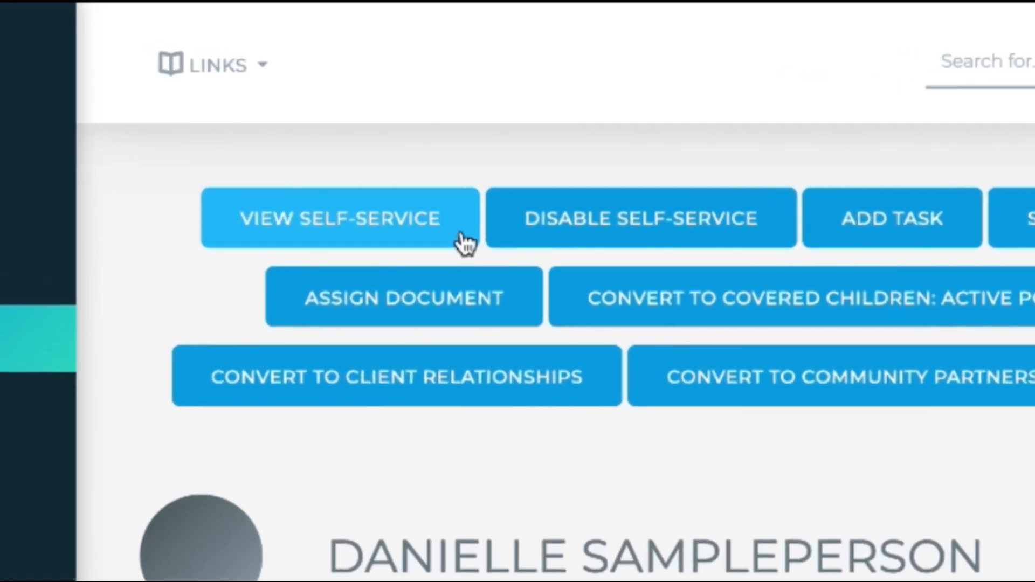
click(393, 198)
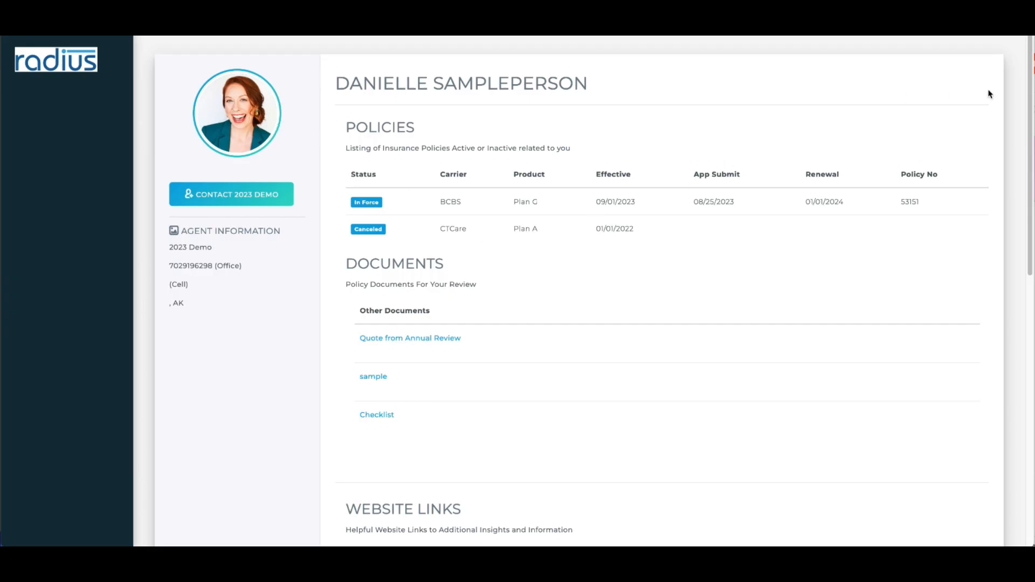
drag(1027, 91, 1018, 357)
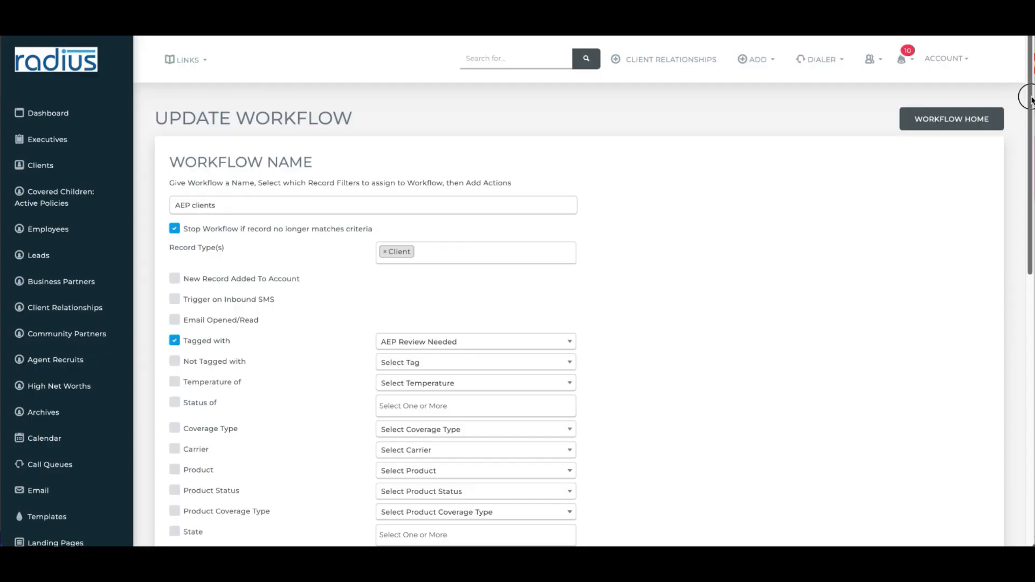
Review the AEP clients workflow's record filters and its Enable Self Service action.
drag(1029, 97, 1030, 370)
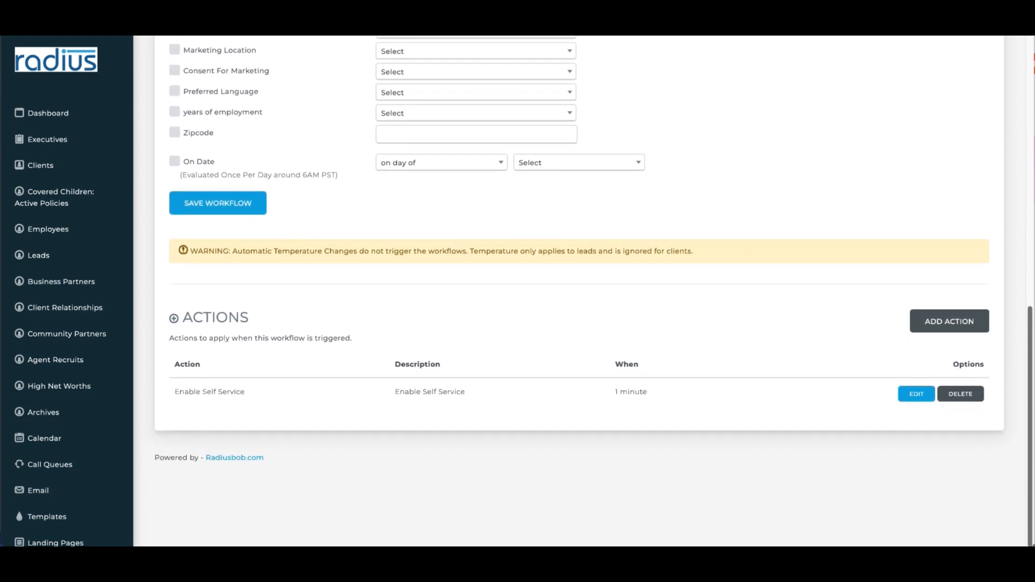
Filter the account settings by "ema" and examine the Email, Columns, Calendar & Other Optional Features settings through to the custom SMTP server section.
drag(126, 317, 142, 508)
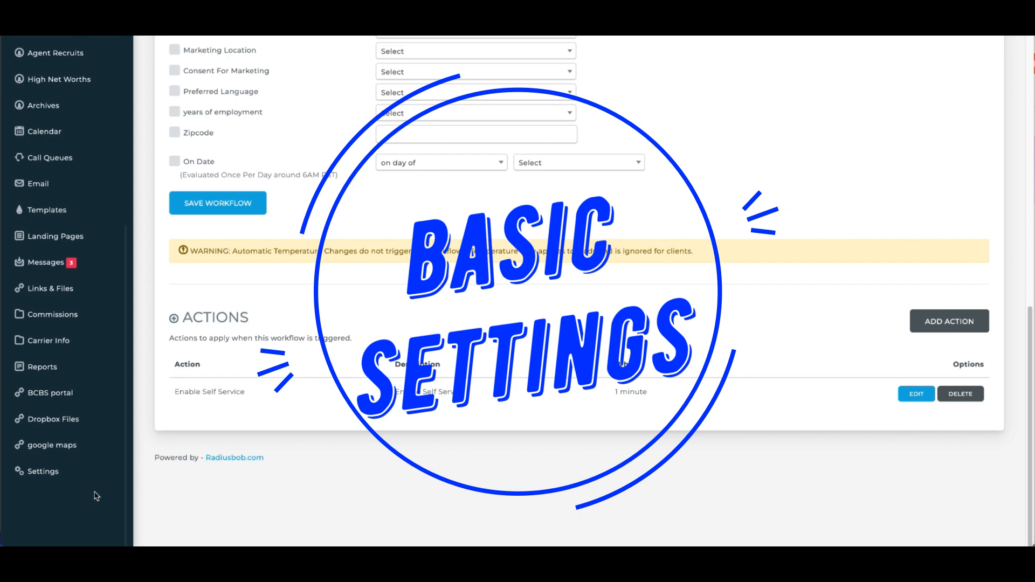
click(65, 472)
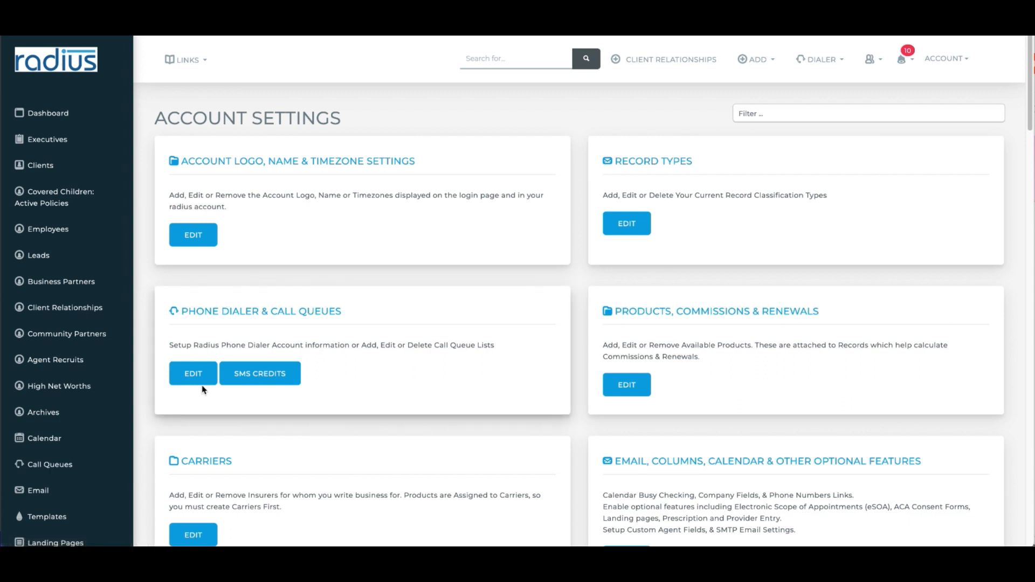
click(774, 113)
text(ema)
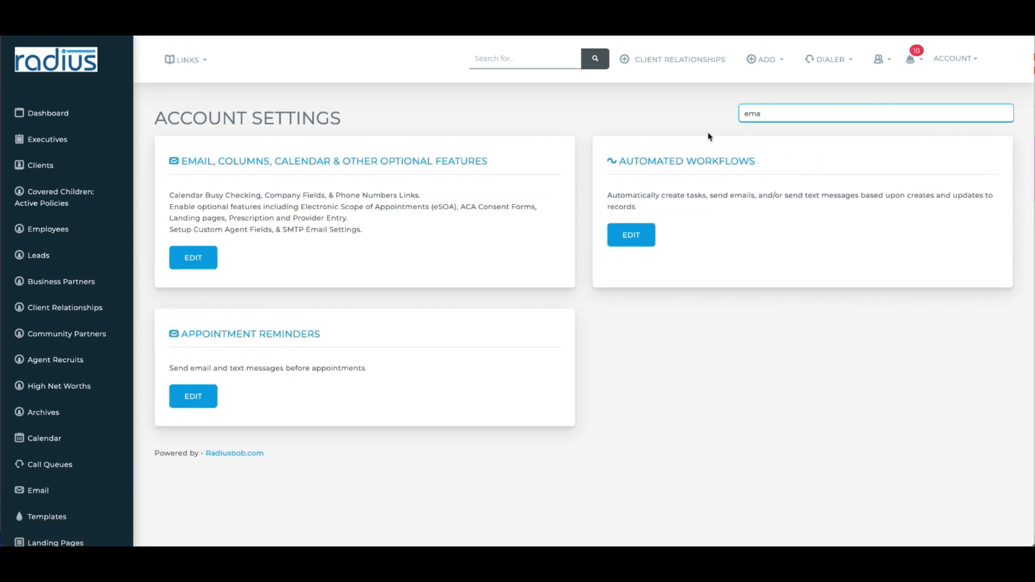
click(181, 258)
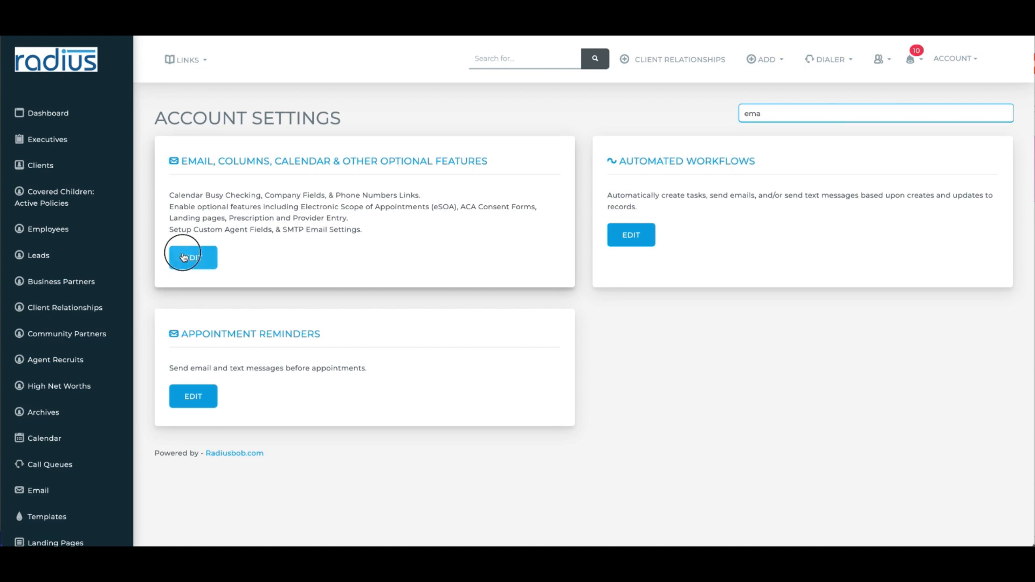
drag(1030, 47, 1030, 323)
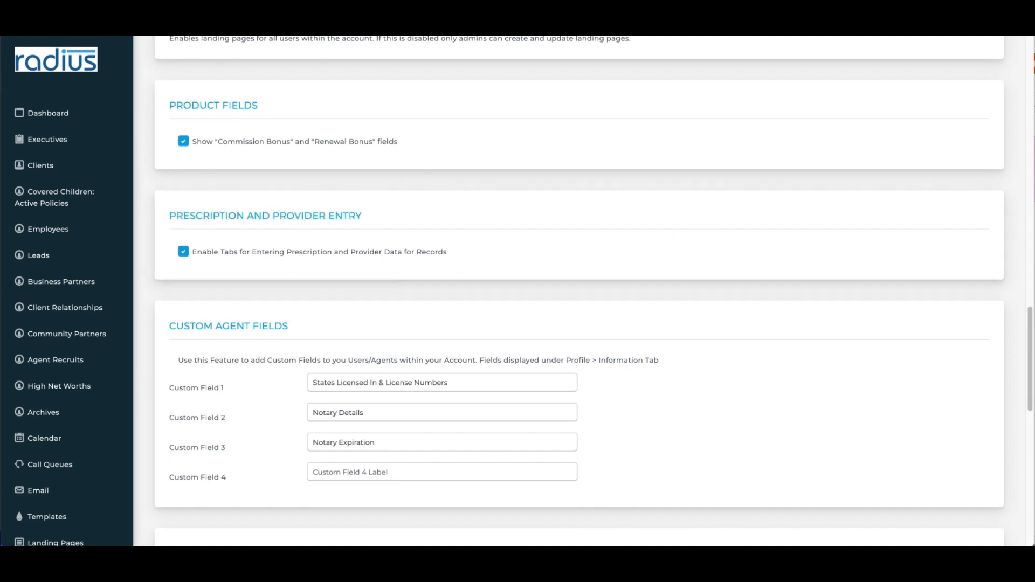
drag(1028, 319, 1010, 459)
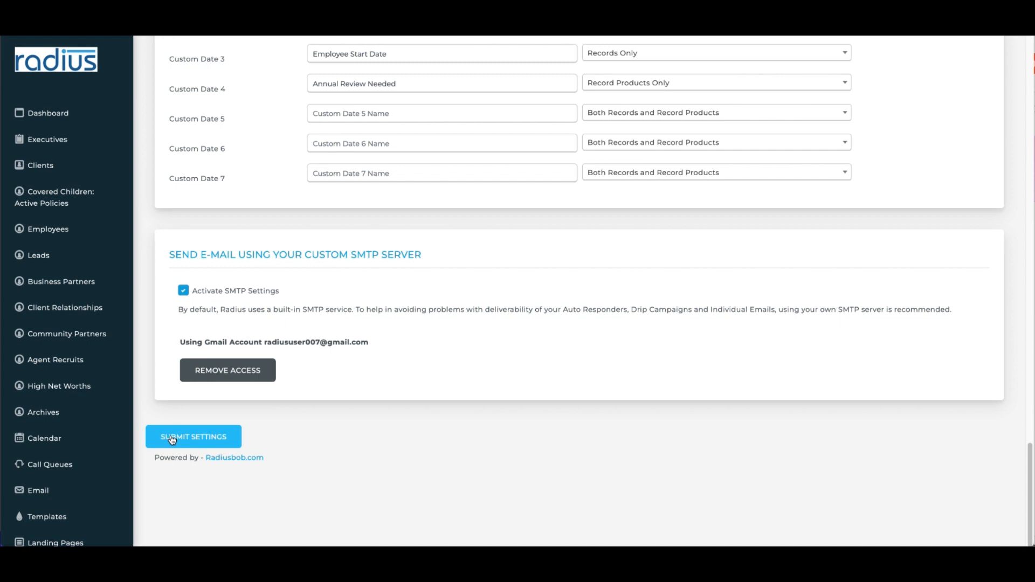
Filter the email templates for "client" and open the Client Access Link template to review its message body.
scroll(69, 315, down, 4)
click(69, 315)
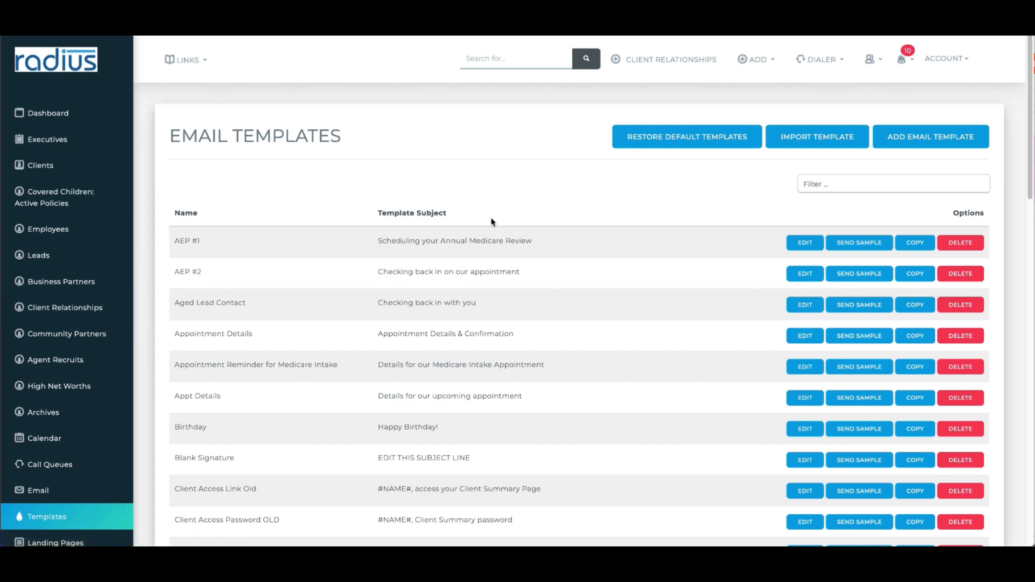
click(864, 183)
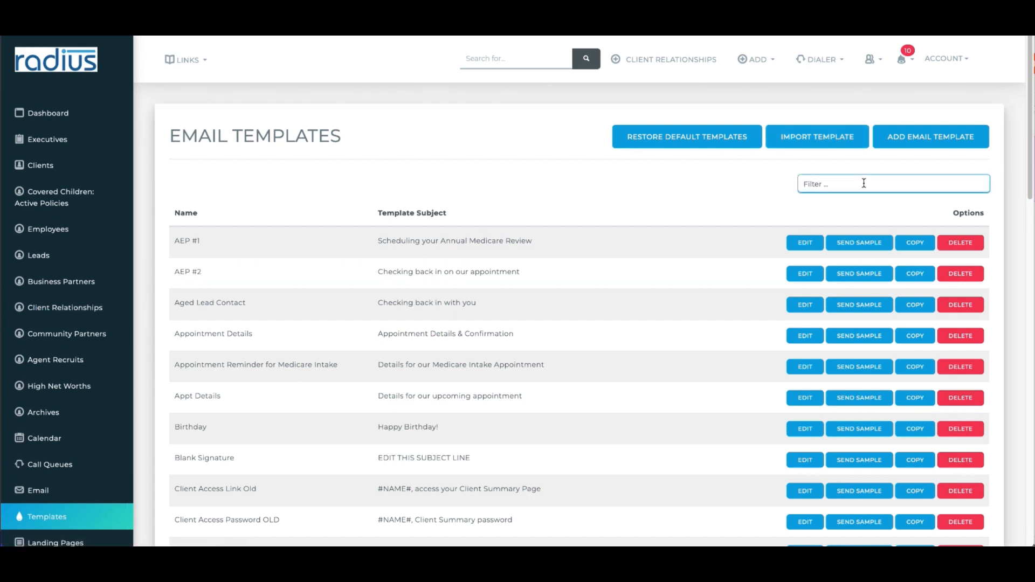
text(client)
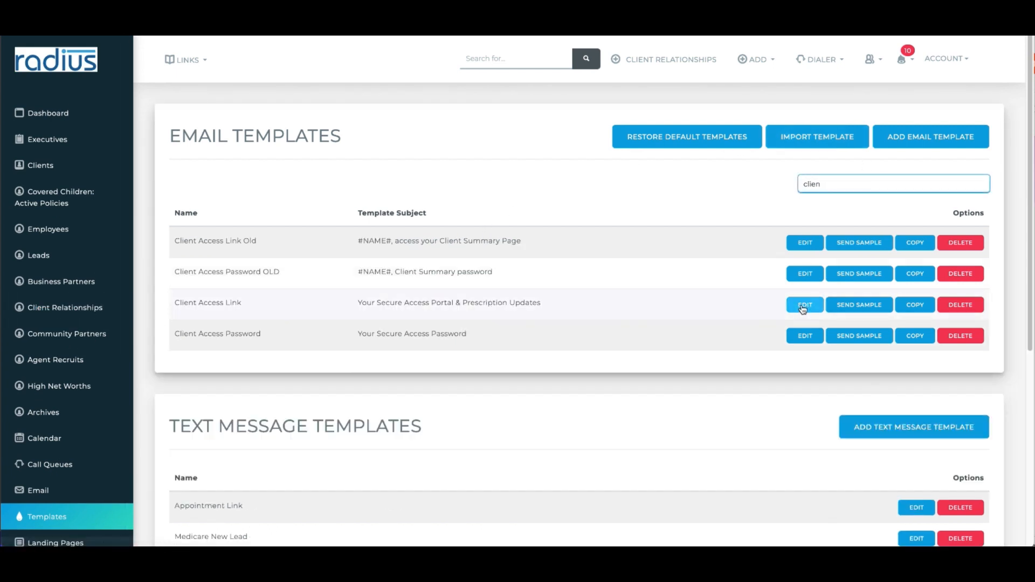
click(803, 305)
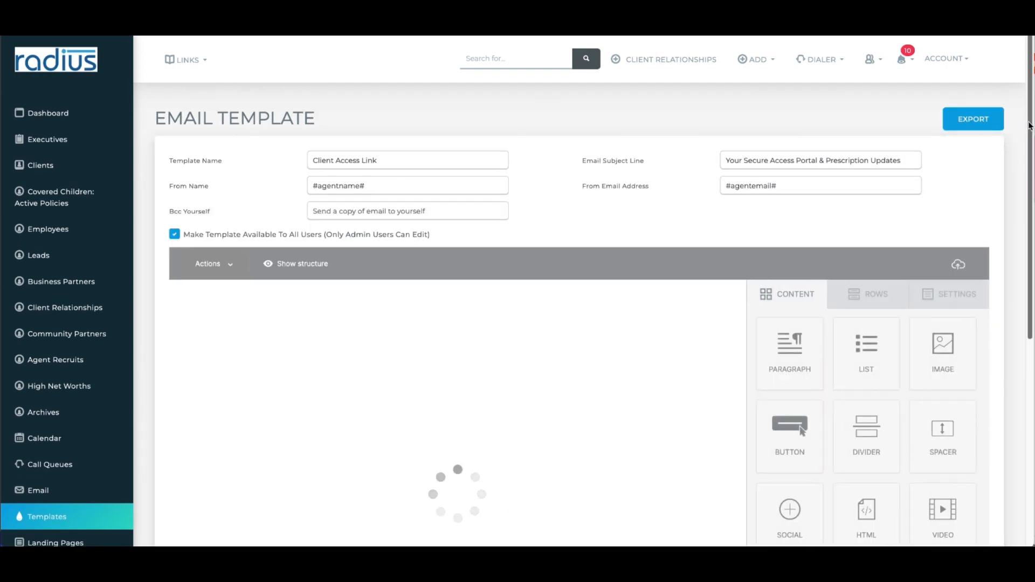
drag(1029, 125, 1029, 218)
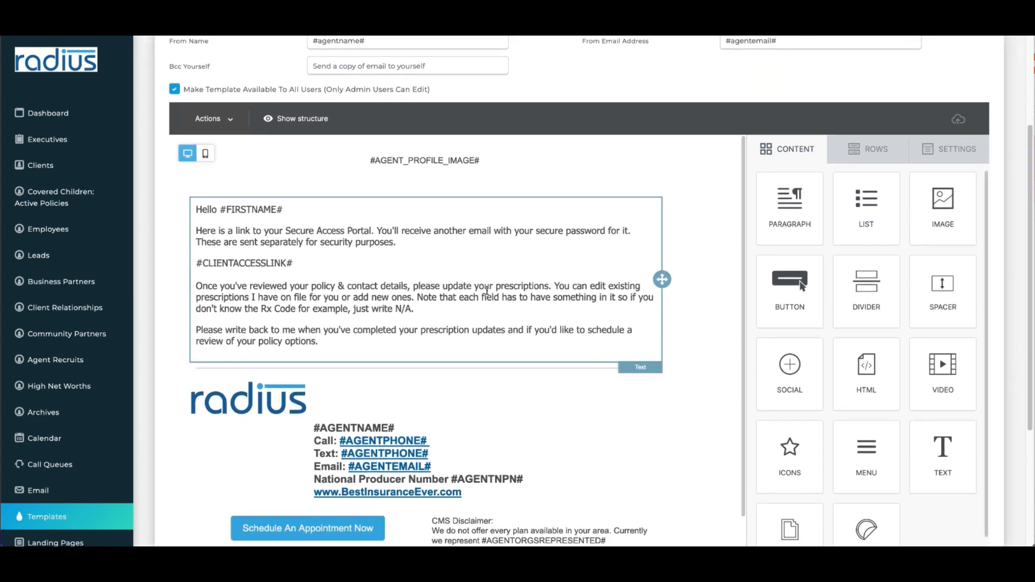
Return to the email templates, filter them by "clien" and open the Client Access Password OLD template for review.
click(77, 522)
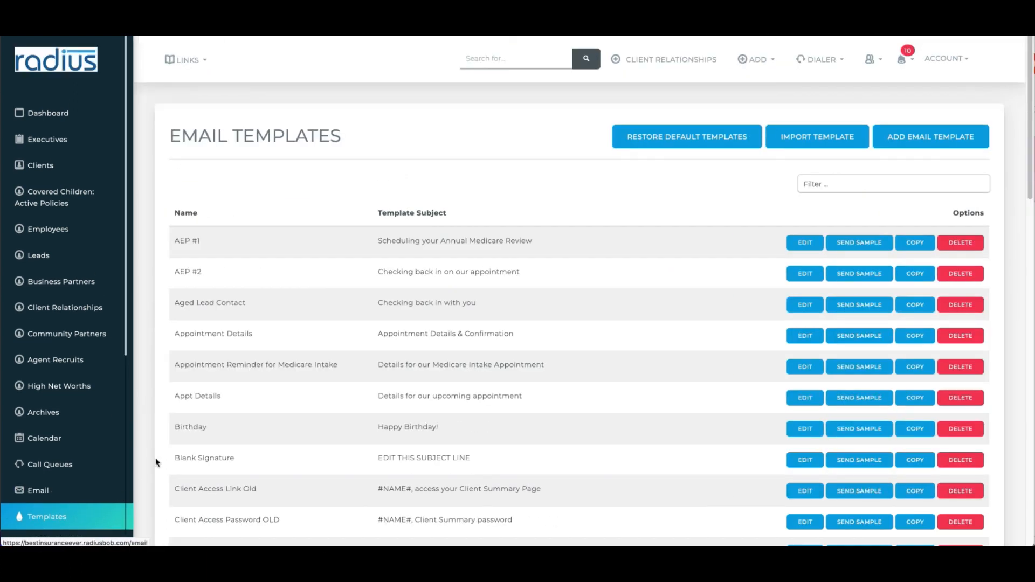
click(816, 183)
text(clien)
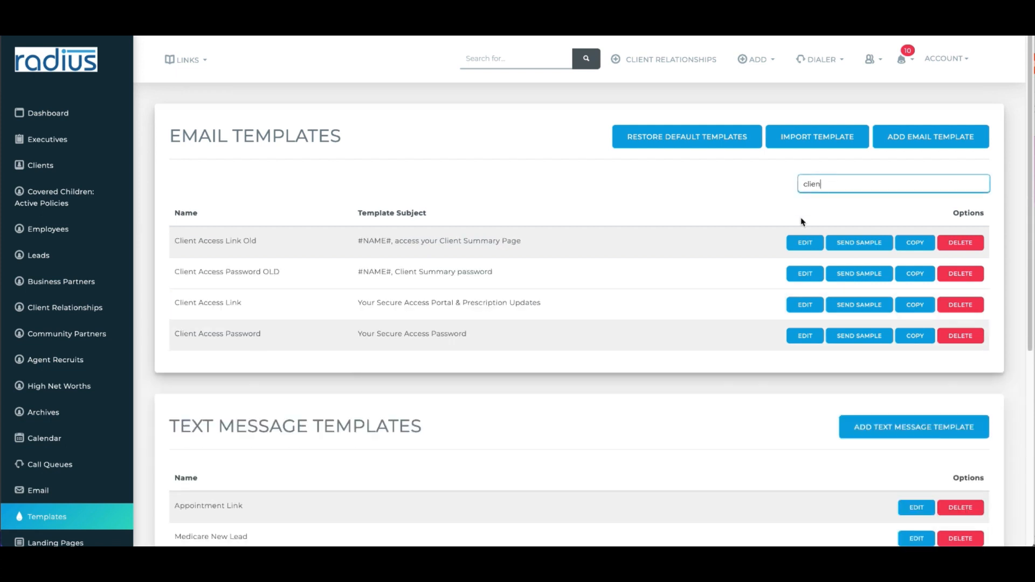
click(805, 273)
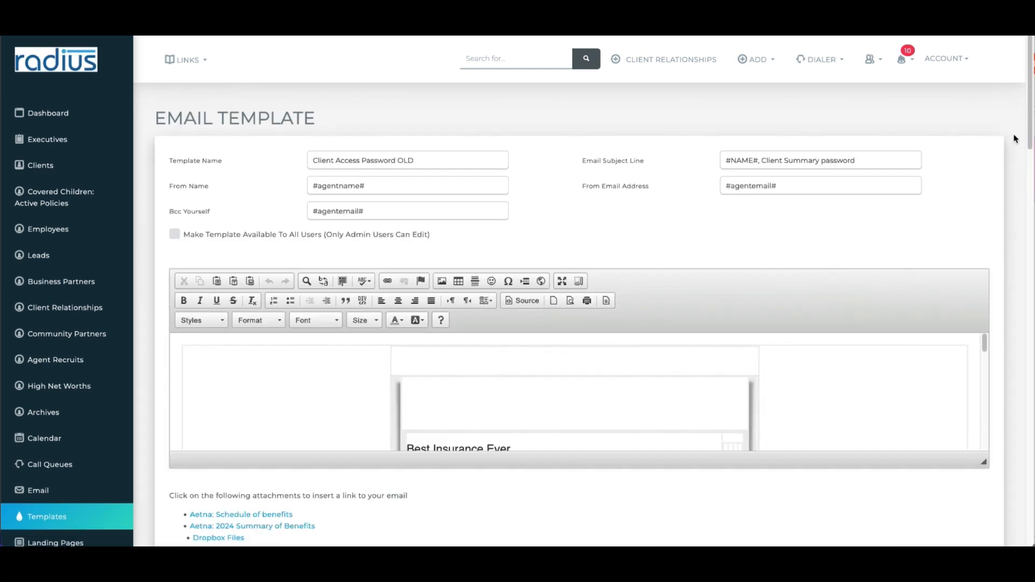
drag(1027, 130, 989, 224)
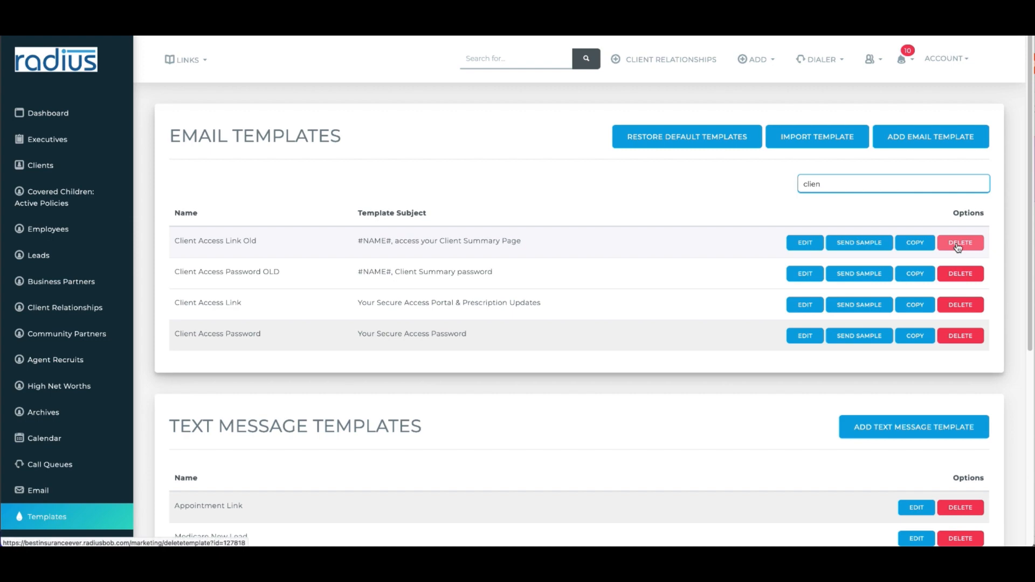
Try to delete the Client Access Link Old email template.
click(959, 243)
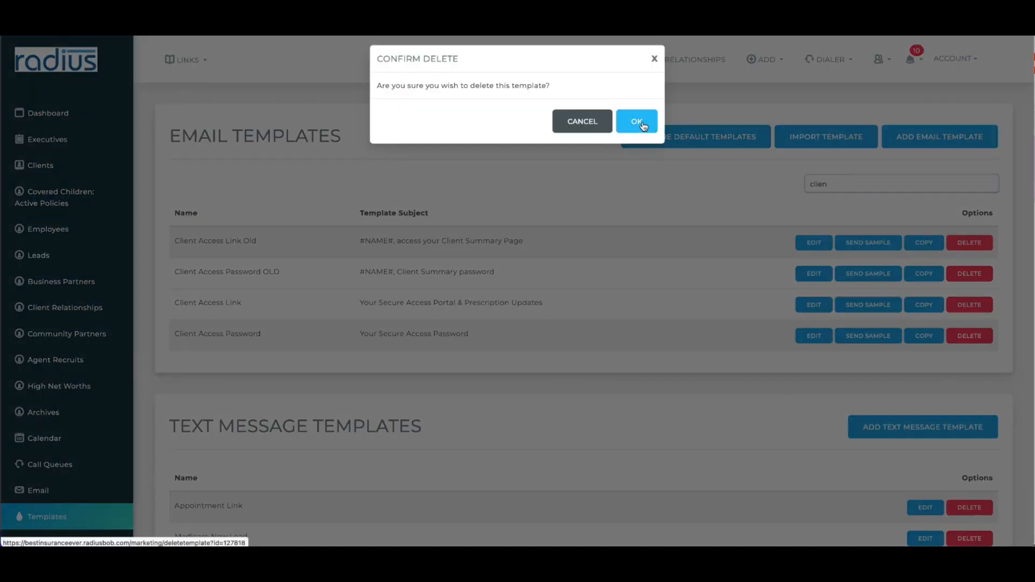
click(654, 59)
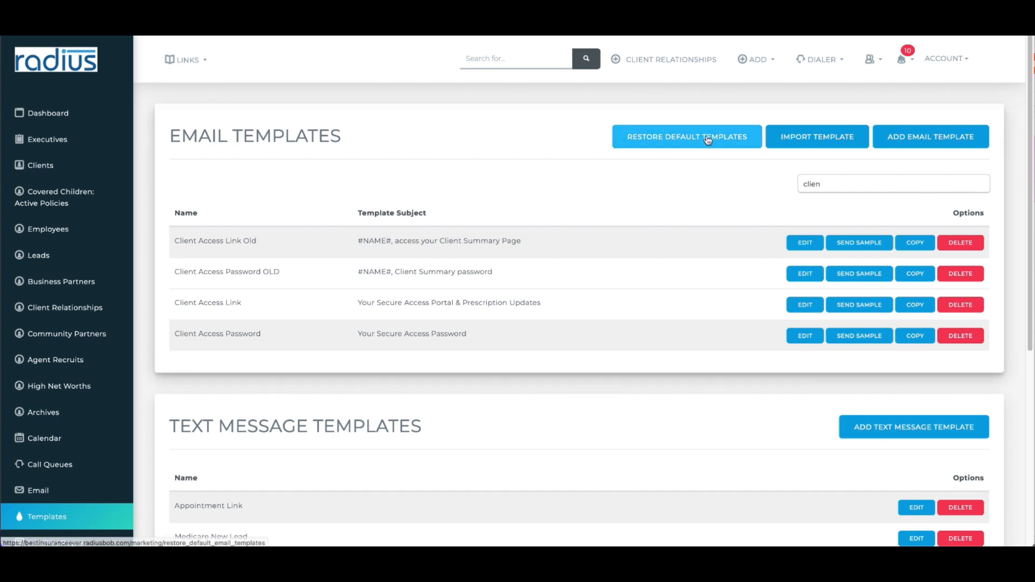
Restore all missing default email templates.
click(715, 140)
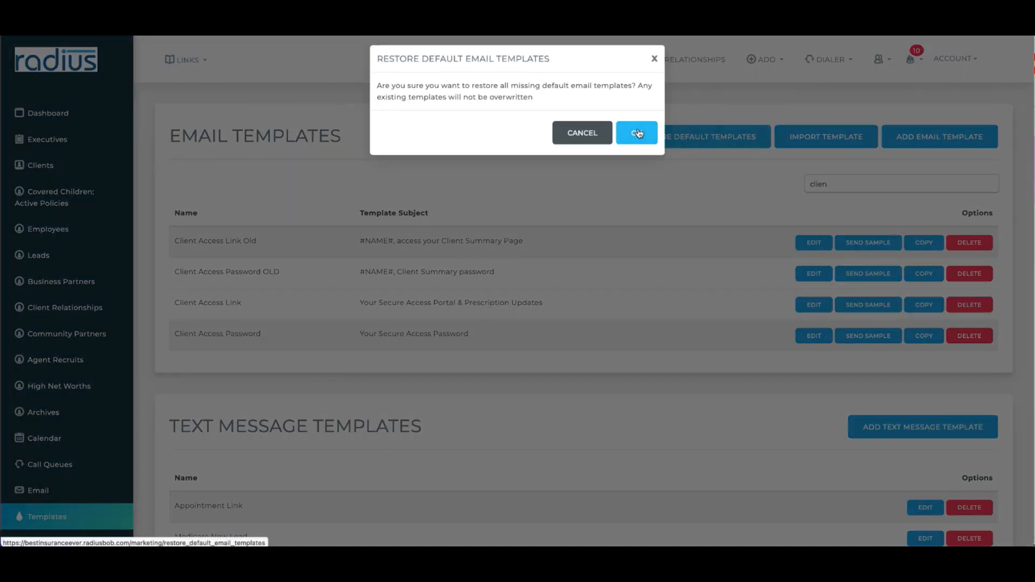
click(638, 133)
Open the Client Access Link email template and examine its template name and the #CLIENTACCESSLINK# tag in the message.
click(814, 305)
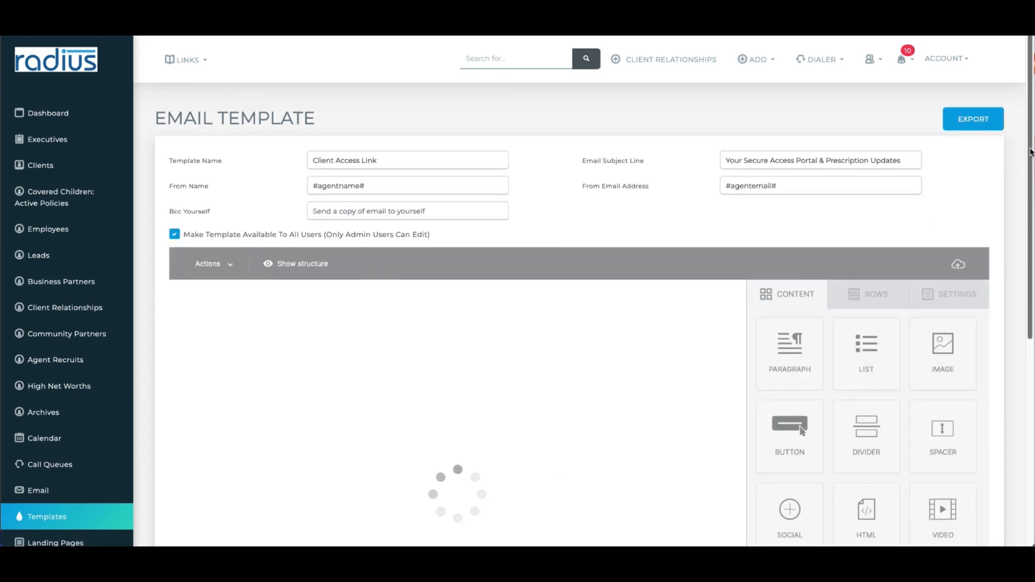
drag(1029, 152, 1017, 167)
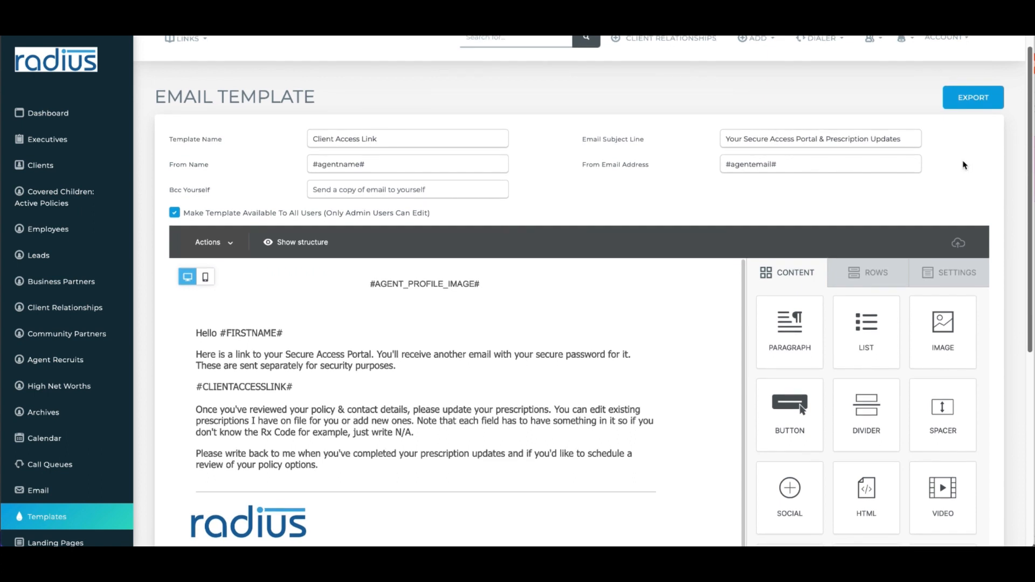
drag(421, 141, 301, 139)
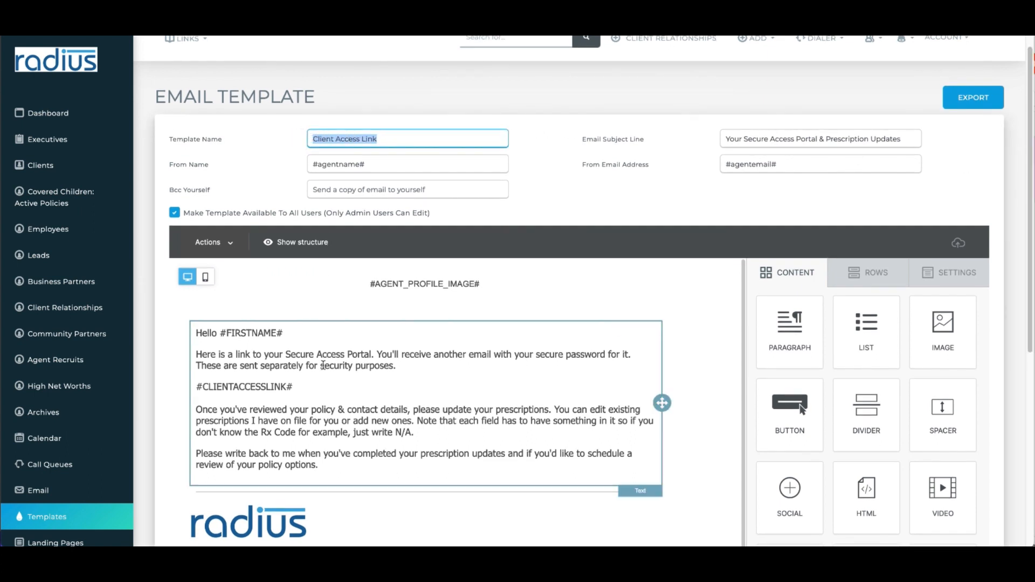
click(321, 382)
drag(301, 389, 194, 391)
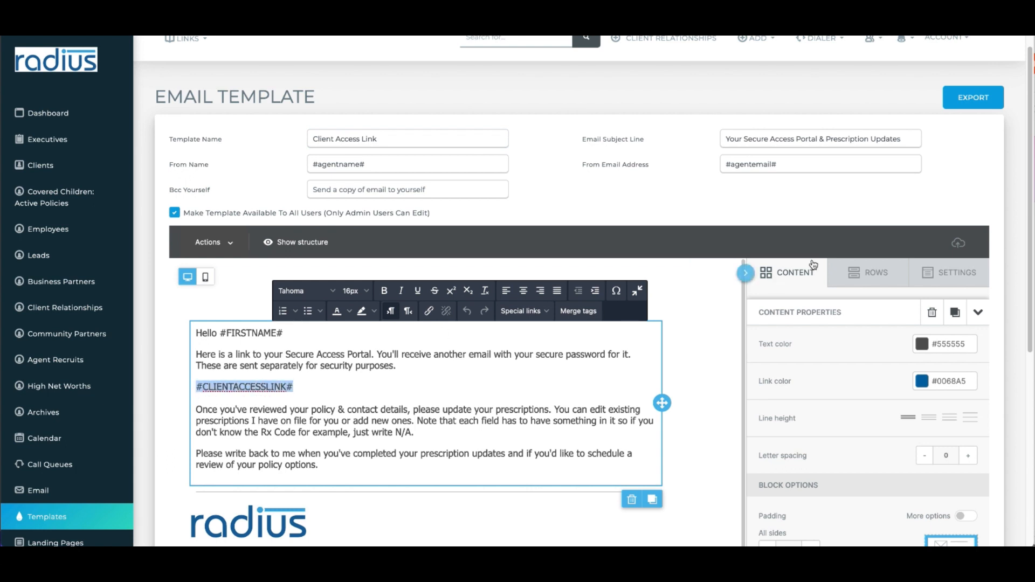
drag(1031, 175, 1029, 221)
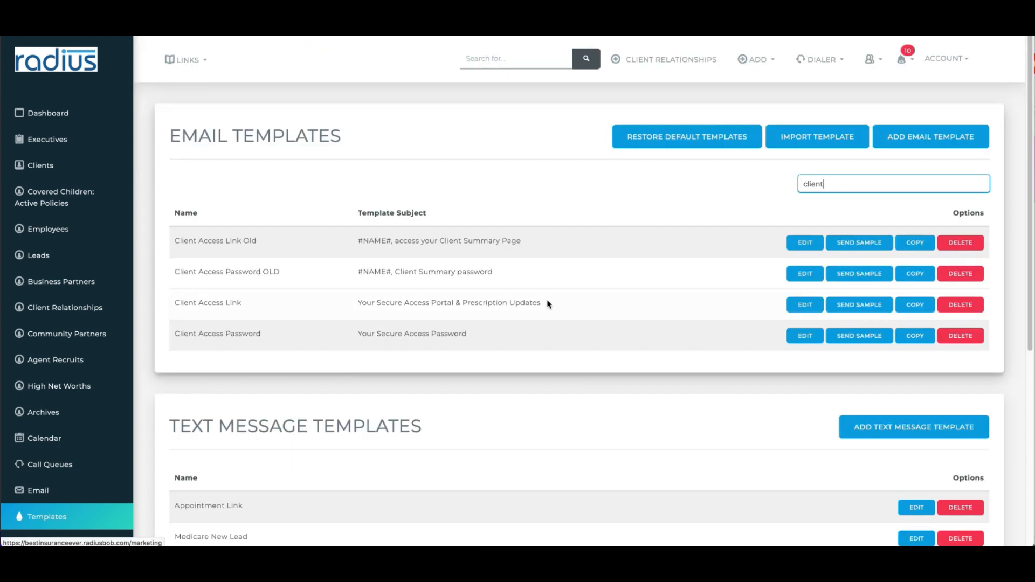
Check the names of the Client Access Link and Client Access Password templates in the list, and open the email section.
drag(247, 305, 172, 306)
drag(276, 334, 172, 339)
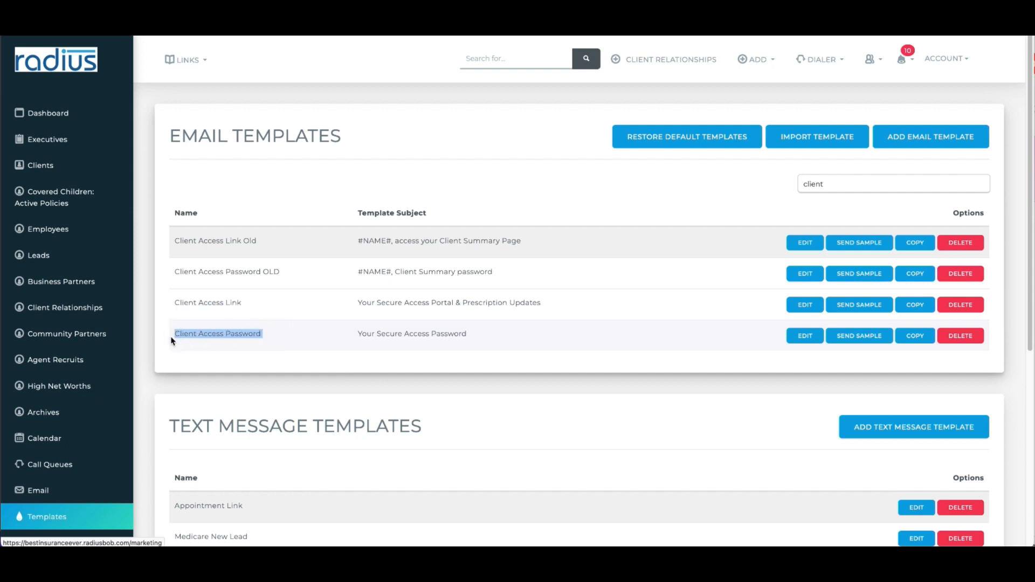
click(52, 493)
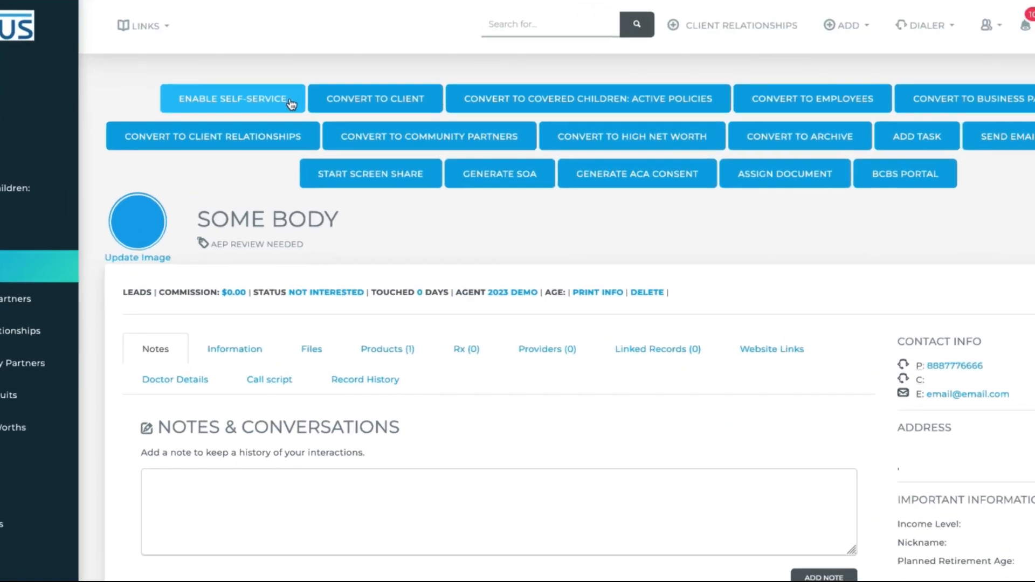
Enable self-service for the lead tagged AEP Review Needed and view its self-service page.
click(305, 121)
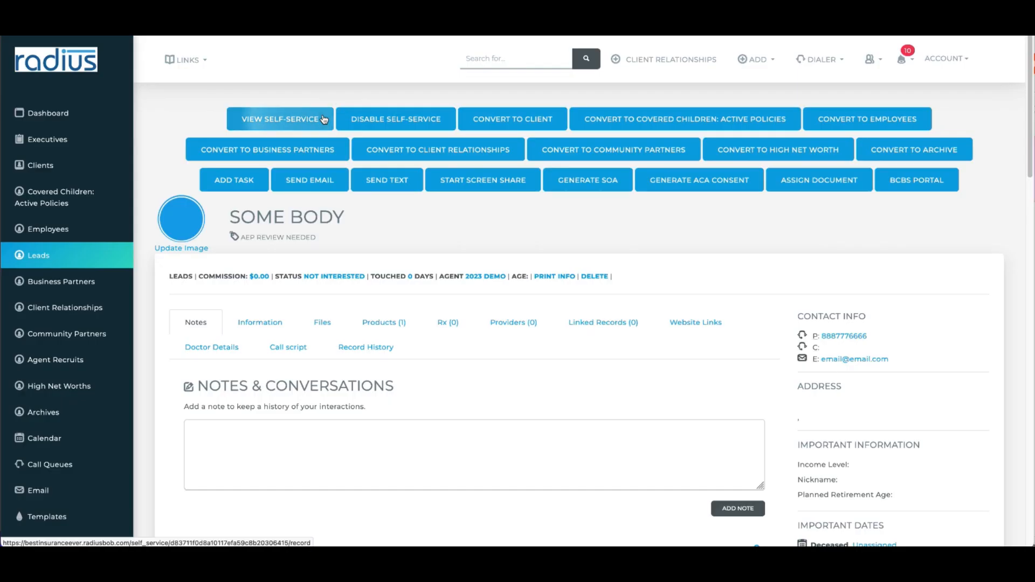
click(497, 141)
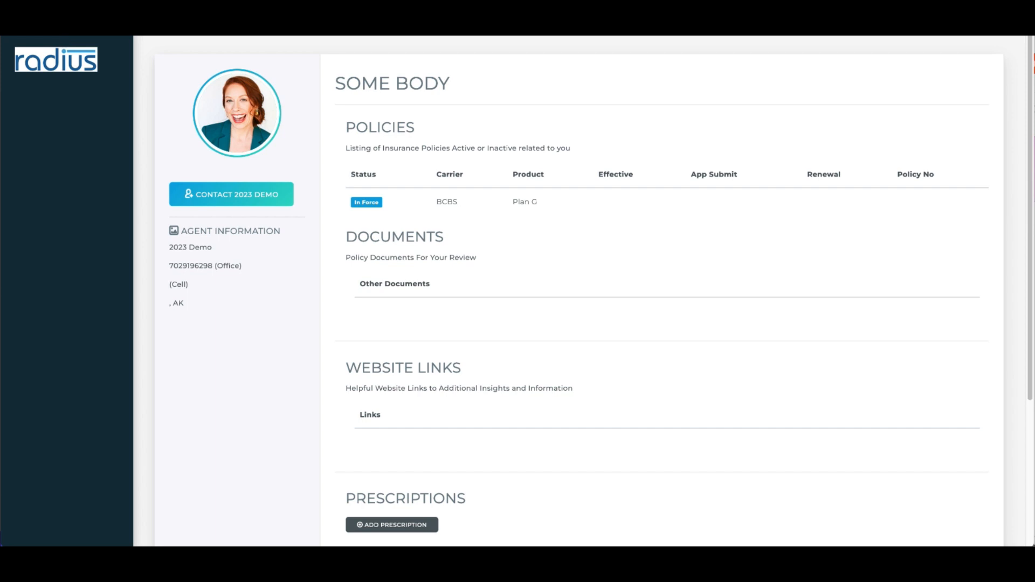
click(13, 27)
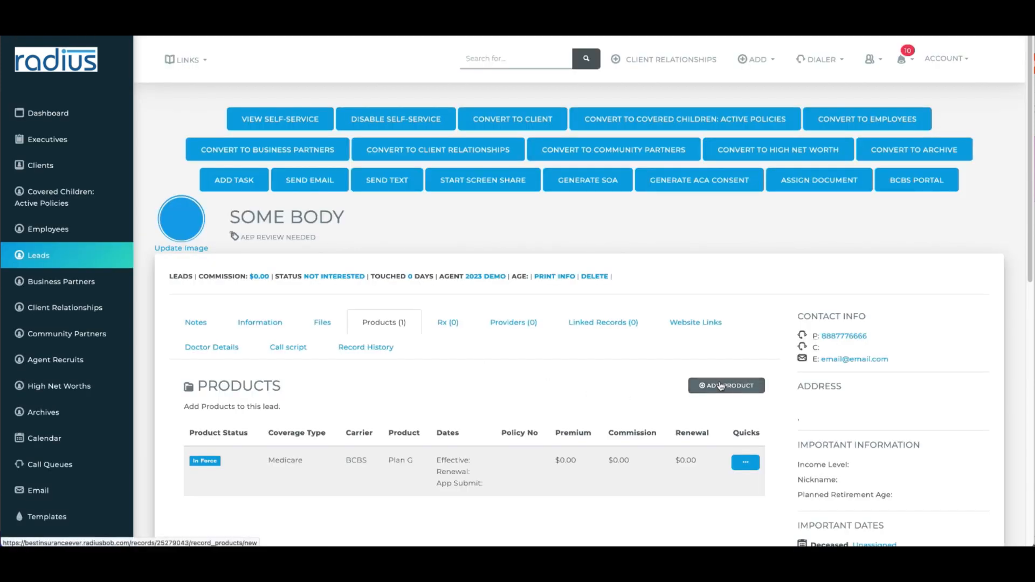
Add a BCBS Plan G product to the lead with MedAdvantage coverage, Pending/Submitted status and effective date 09/01/2023.
click(720, 386)
click(432, 99)
click(454, 129)
click(599, 99)
click(593, 139)
click(437, 125)
click(409, 141)
click(604, 123)
click(571, 139)
click(412, 272)
click(497, 419)
click(700, 65)
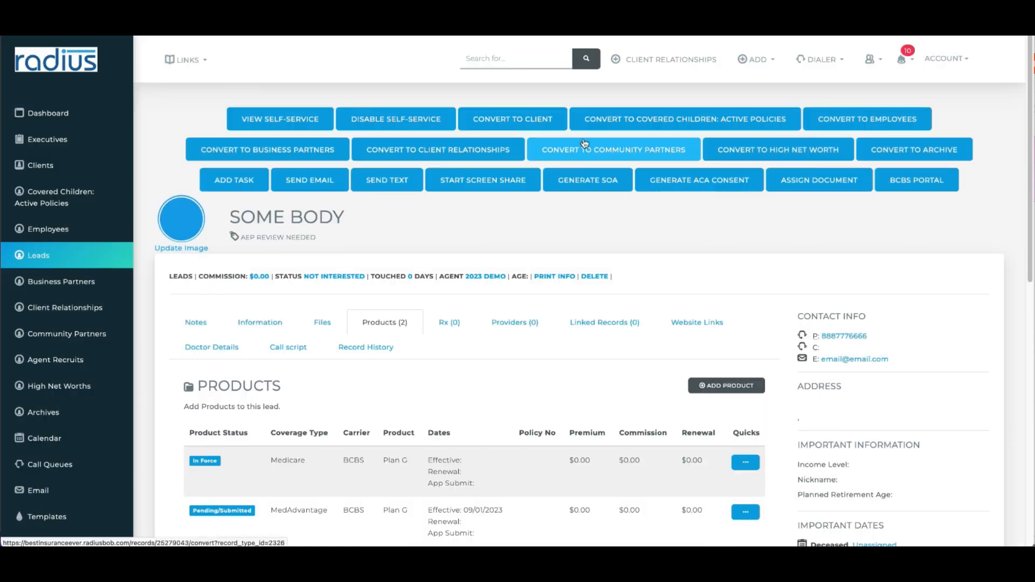
Choose Checklist PDF.pdf as the lead's file attachment, enter its file name, and allow Client Access on the client's attachment form.
click(332, 326)
drag(1029, 219, 1028, 298)
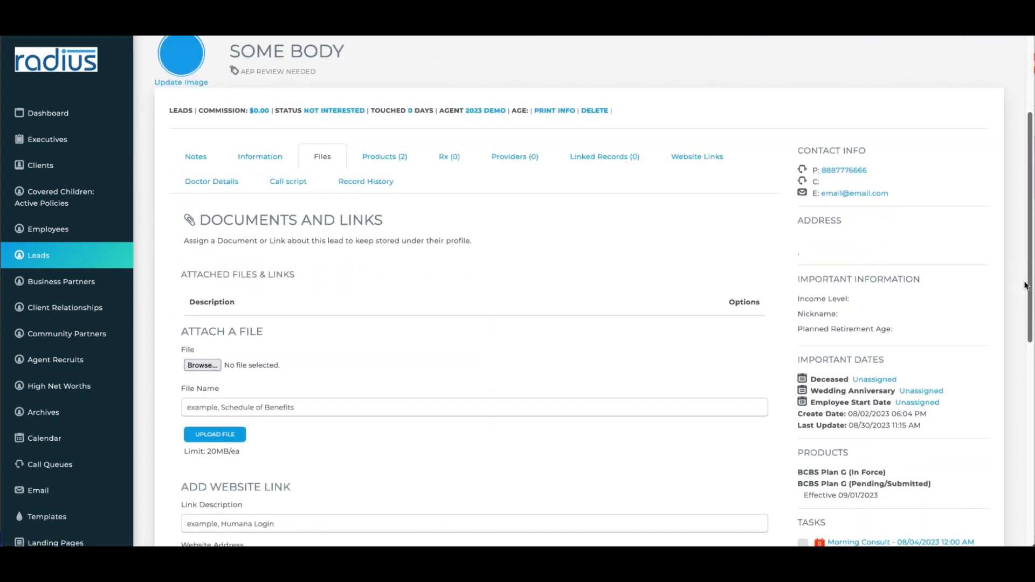
click(202, 366)
click(441, 118)
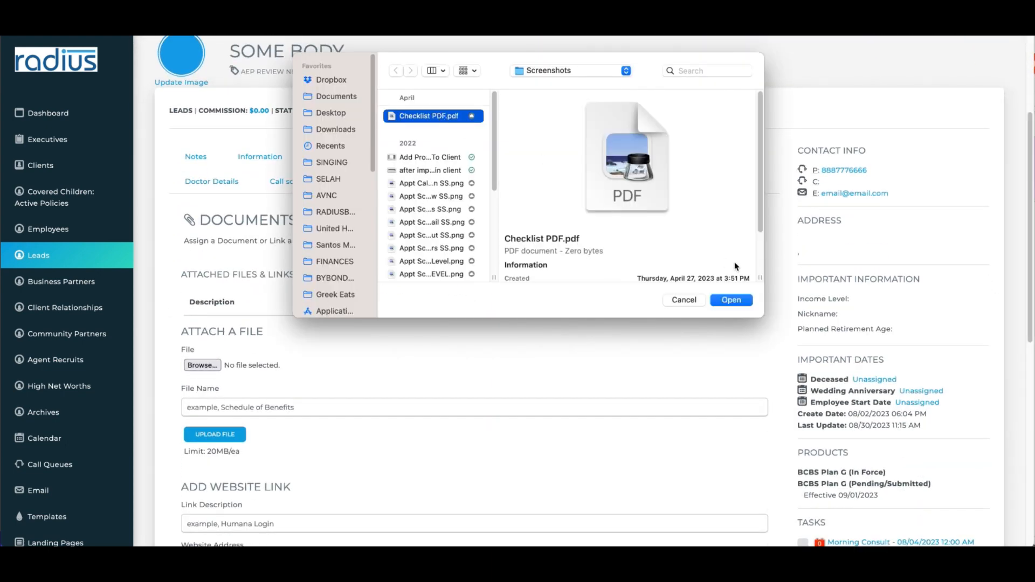
click(732, 300)
click(404, 408)
text(Ch)
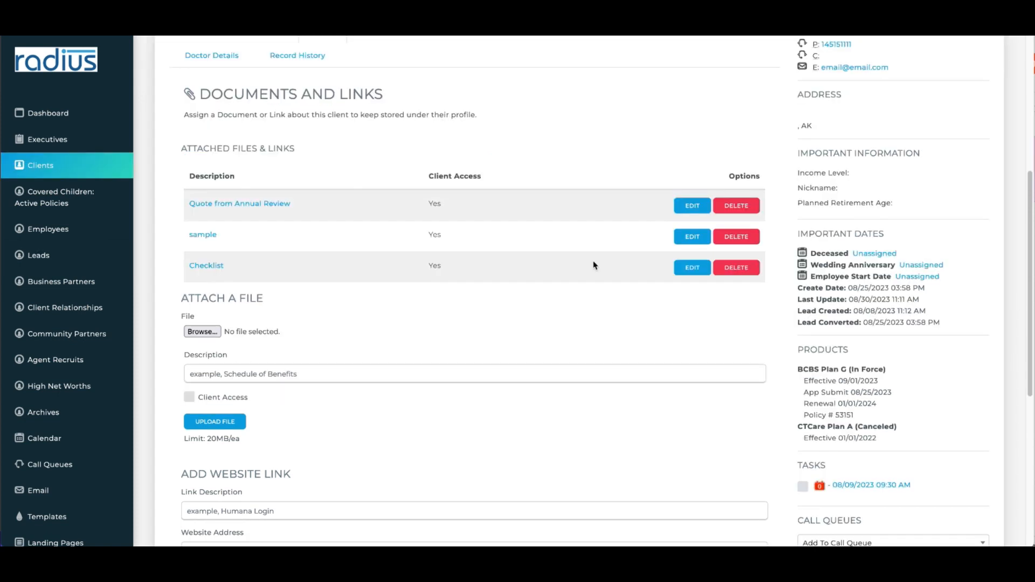
click(189, 397)
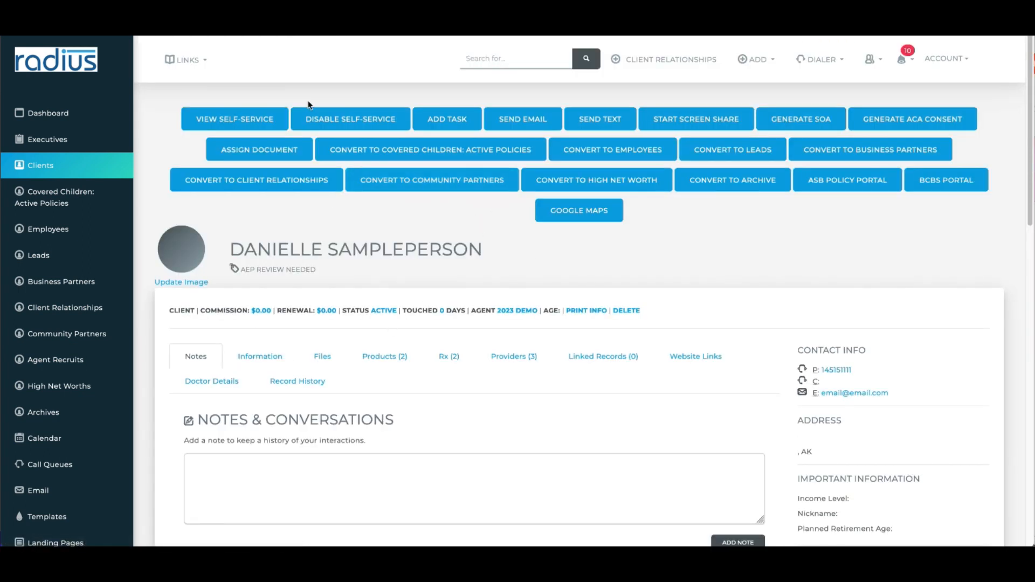
View the client's self-service page and examine its policies, documents, website links, prescriptions and providers sections.
click(272, 115)
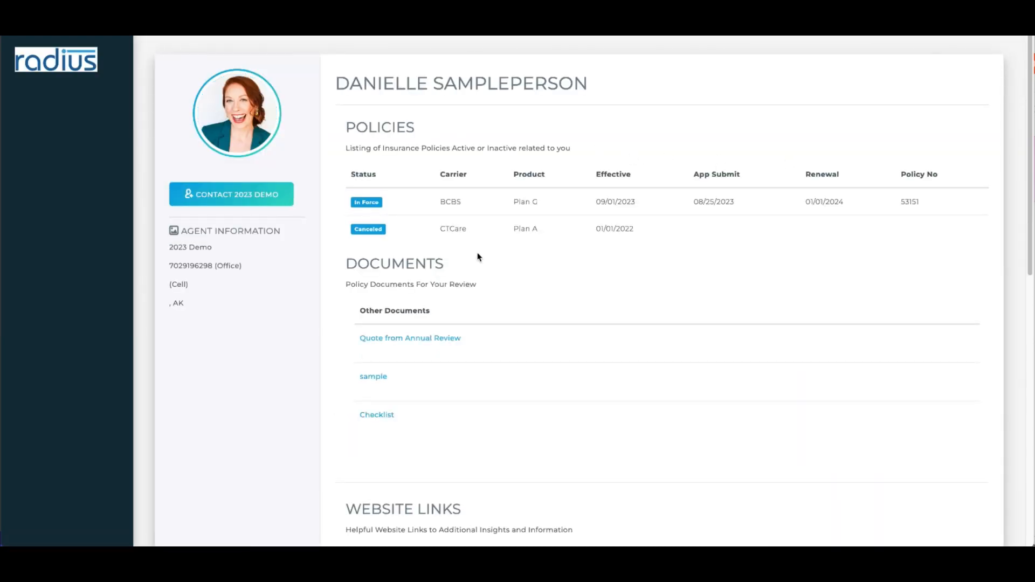
drag(354, 304, 372, 439)
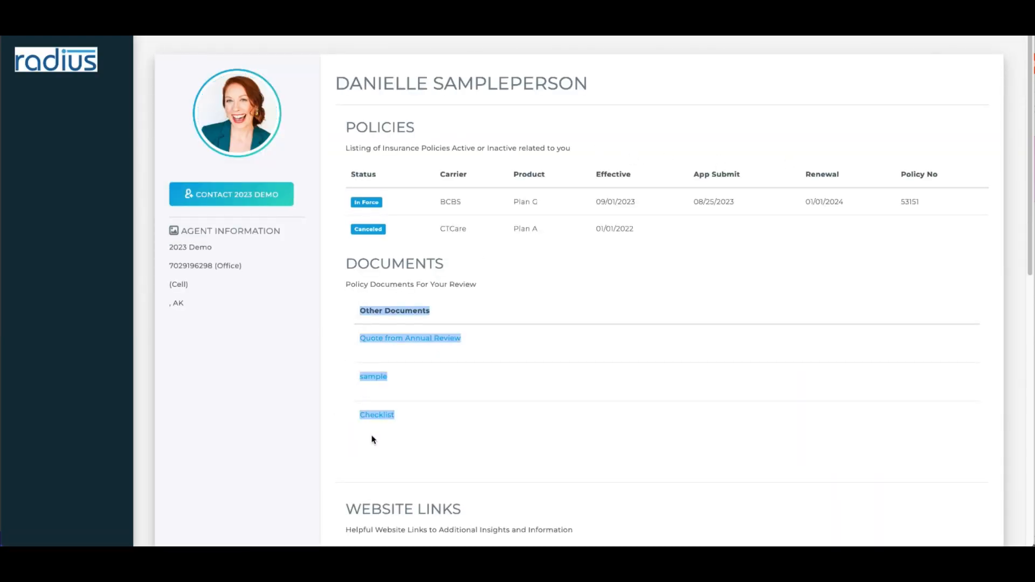
click(446, 253)
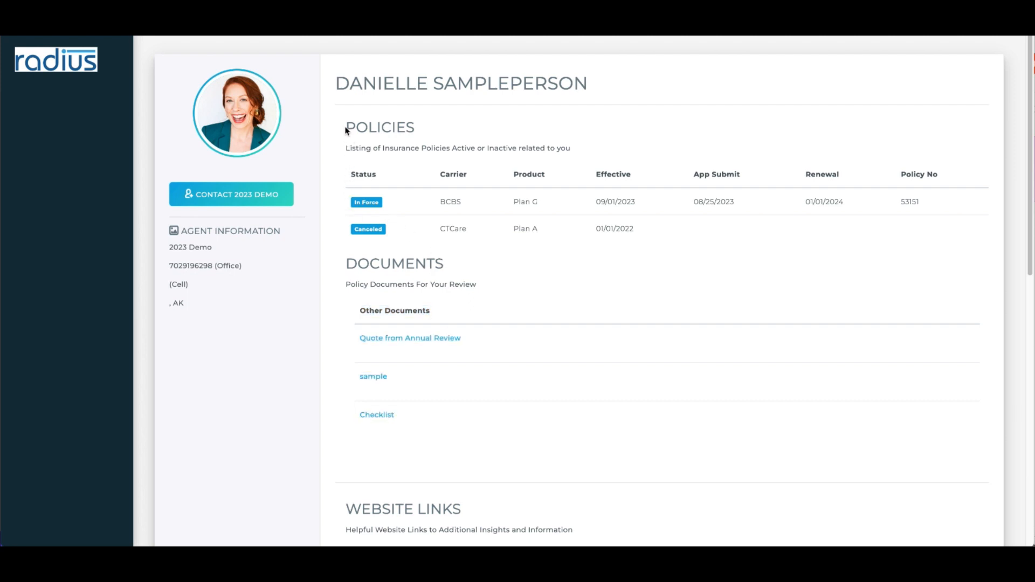
drag(346, 127, 411, 132)
drag(344, 264, 455, 280)
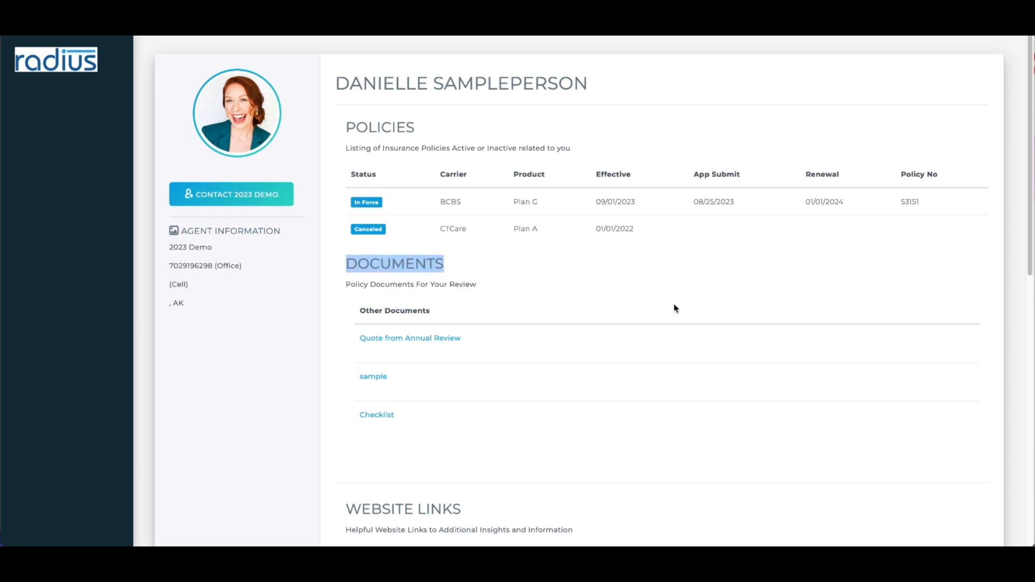
drag(1029, 175, 971, 377)
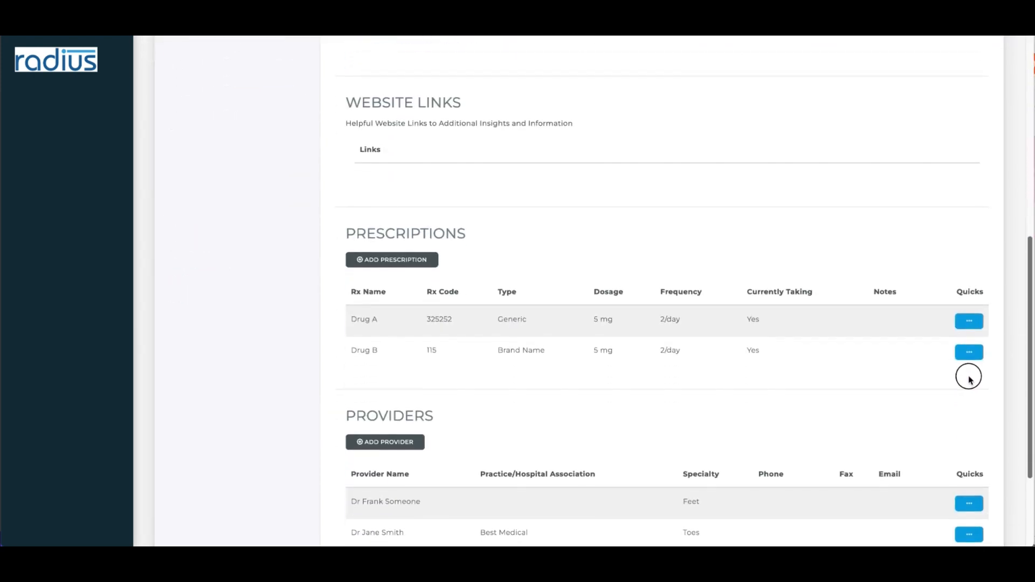
click(27, 50)
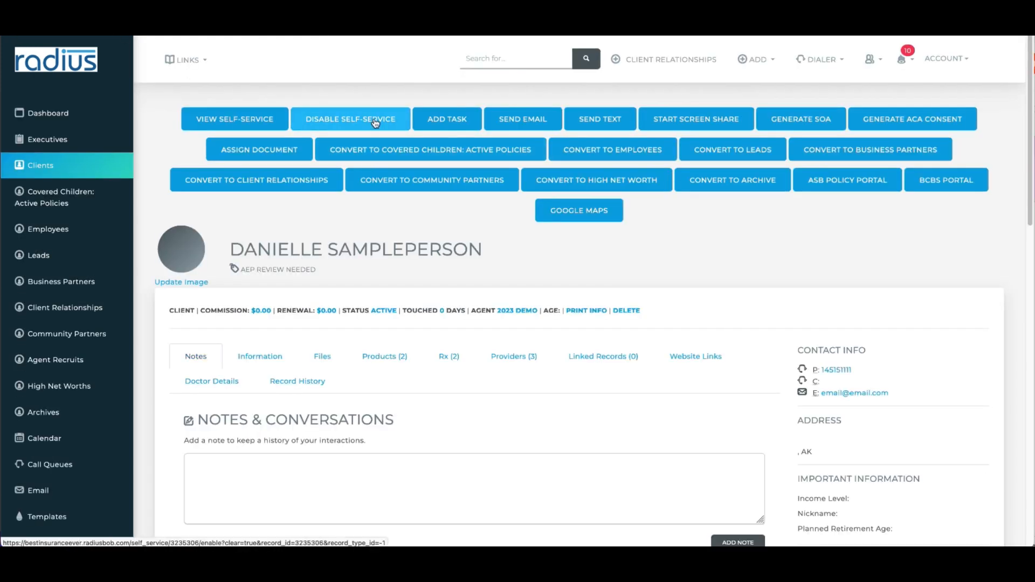
Disable self-service for the client tagged AEP Review Needed and enable it again.
click(375, 122)
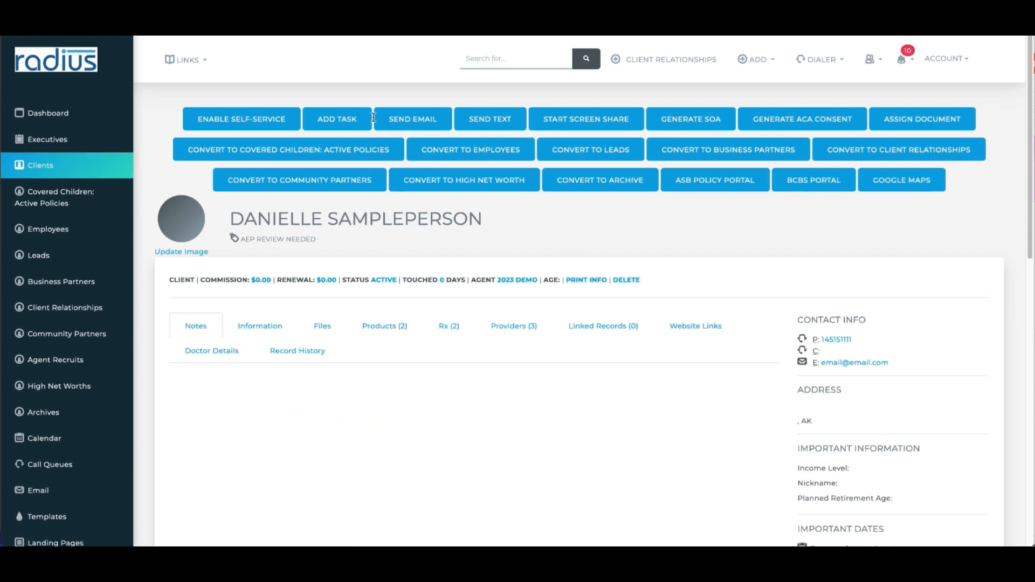
click(276, 123)
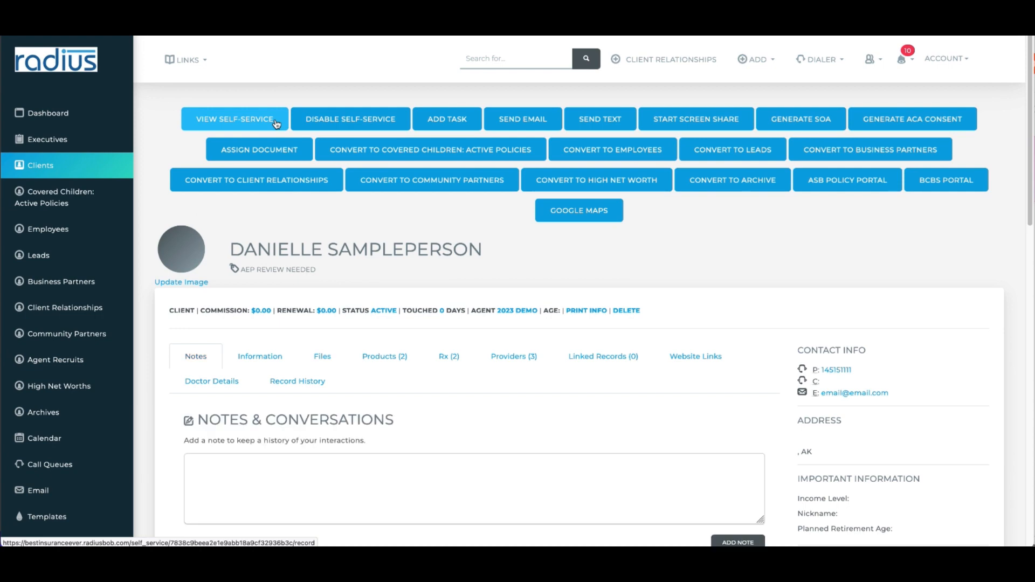
click(277, 123)
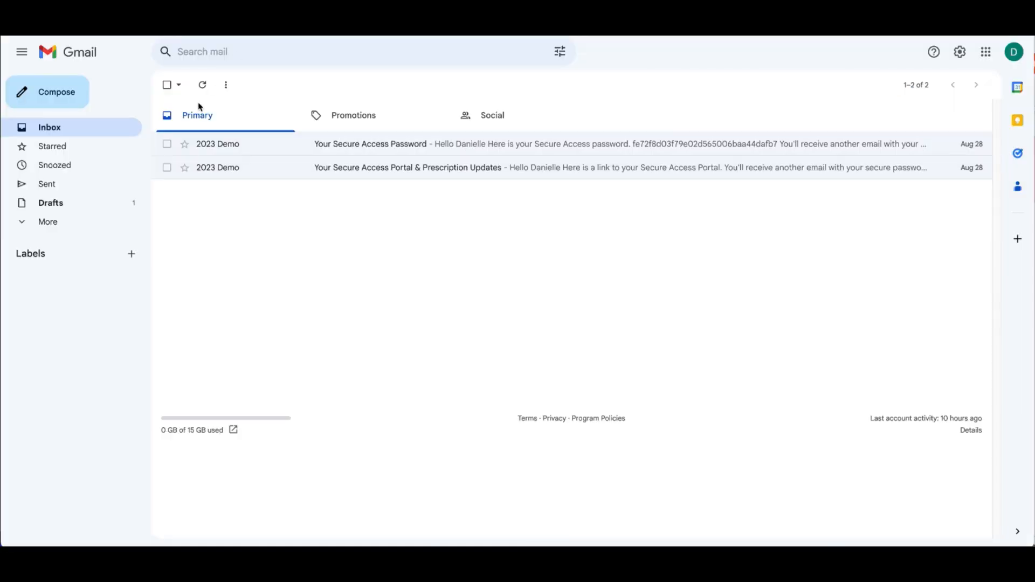
Switch to Gmail, select the password in the Your Secure Access Password email, and open the portal link from the Secure Access Portal email.
click(391, 150)
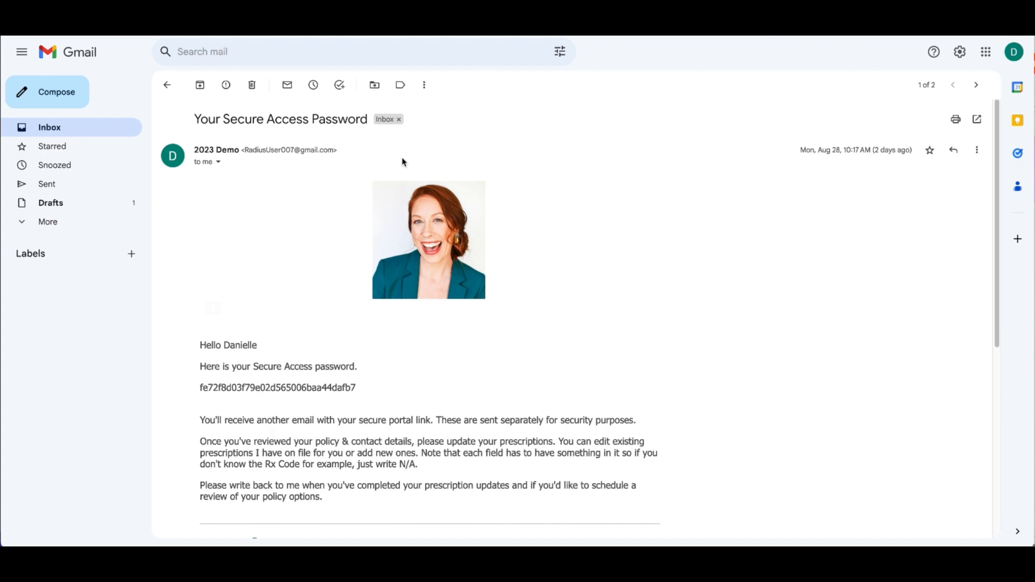
drag(356, 388, 200, 388)
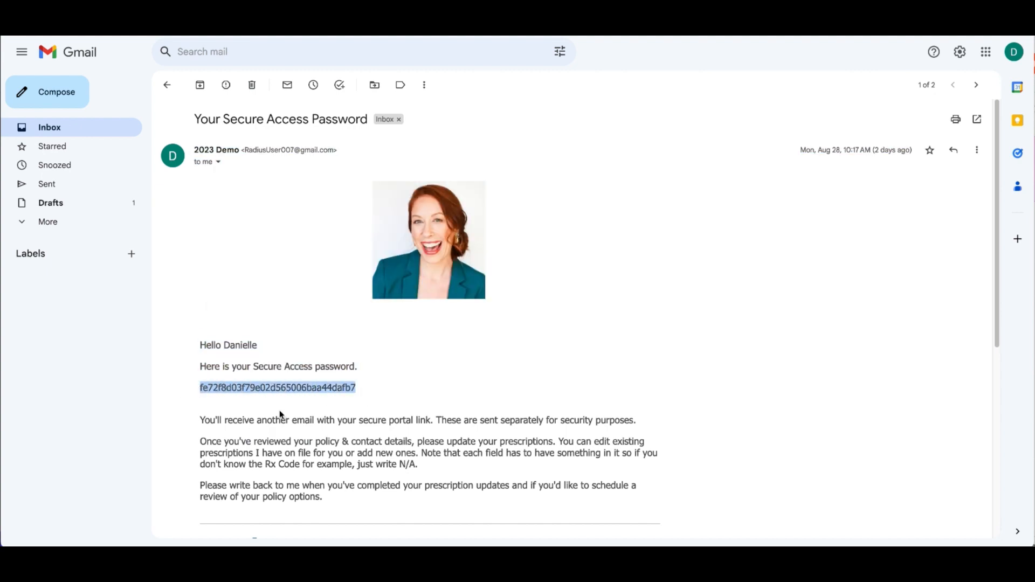
click(168, 85)
click(394, 173)
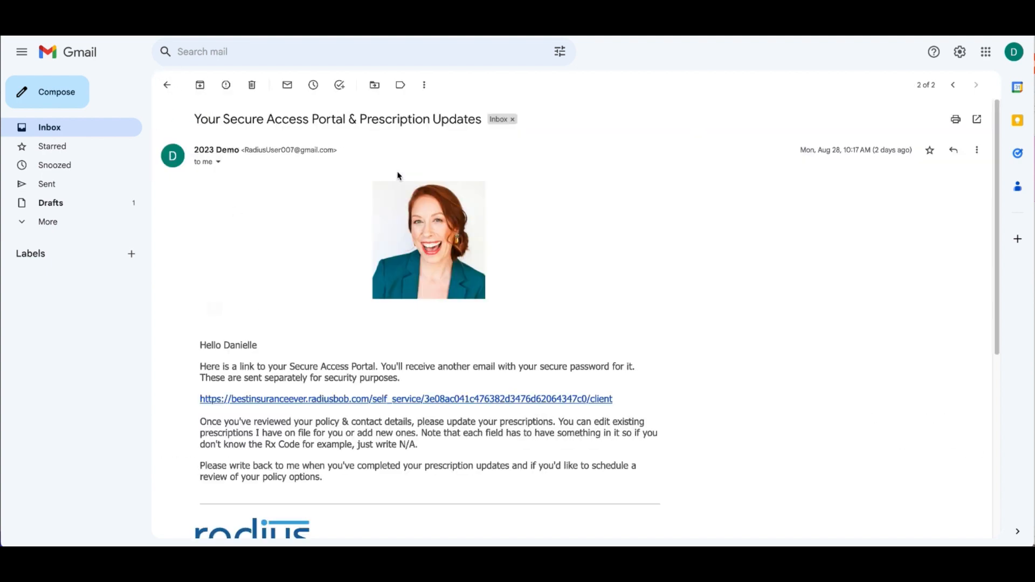
click(419, 401)
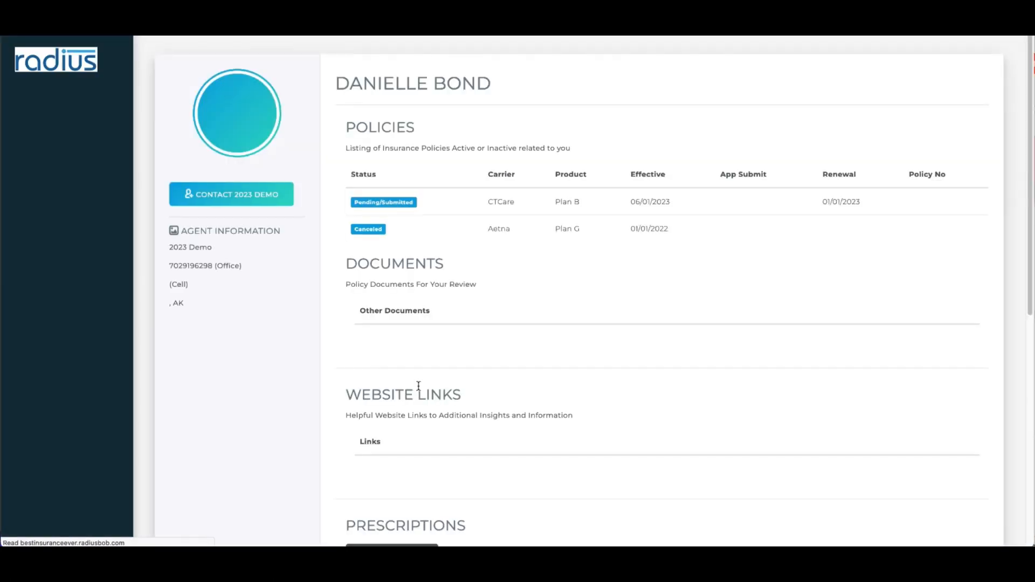
Add a Drug D prescription on the self-service page with Rx code n/a, type Brand Name, dosage 5mg, frequency 2/day and currently taking Yes.
drag(1027, 173, 940, 358)
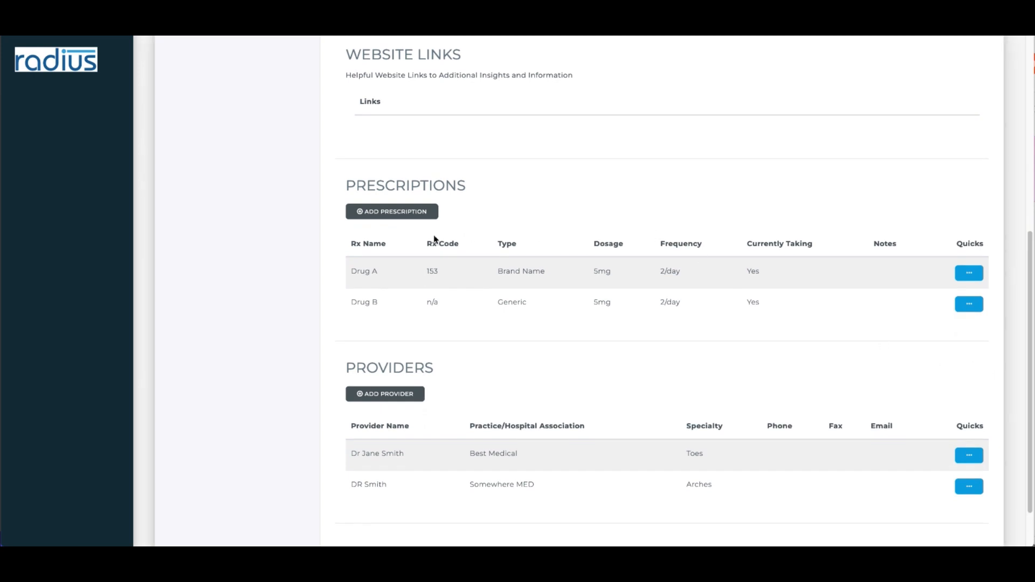
click(422, 215)
click(428, 213)
text(Drug D)
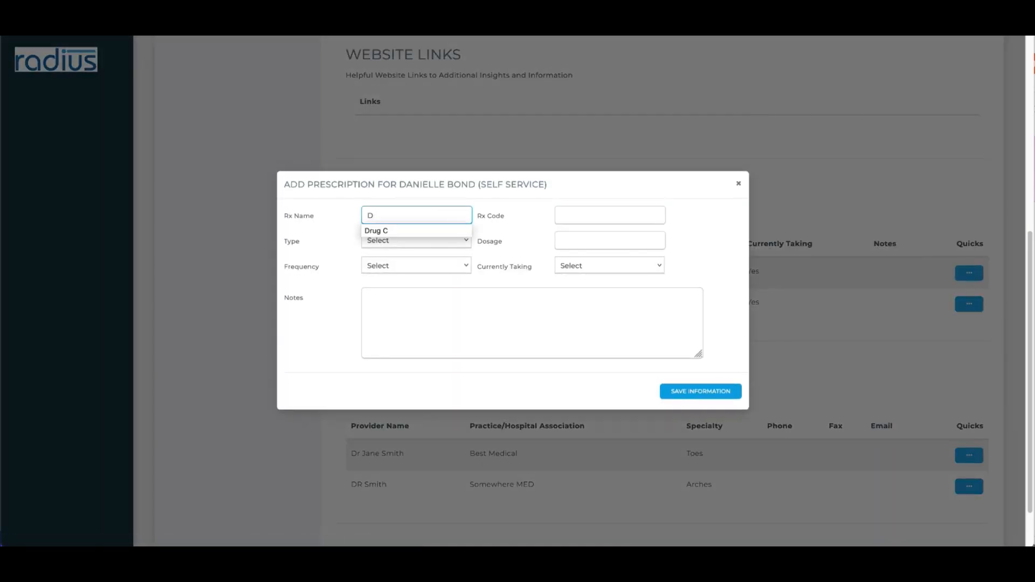
key(Tab)
text(n/a)
click(404, 239)
click(392, 257)
click(578, 241)
text(5mg)
click(415, 266)
click(388, 285)
click(609, 265)
click(572, 285)
click(696, 391)
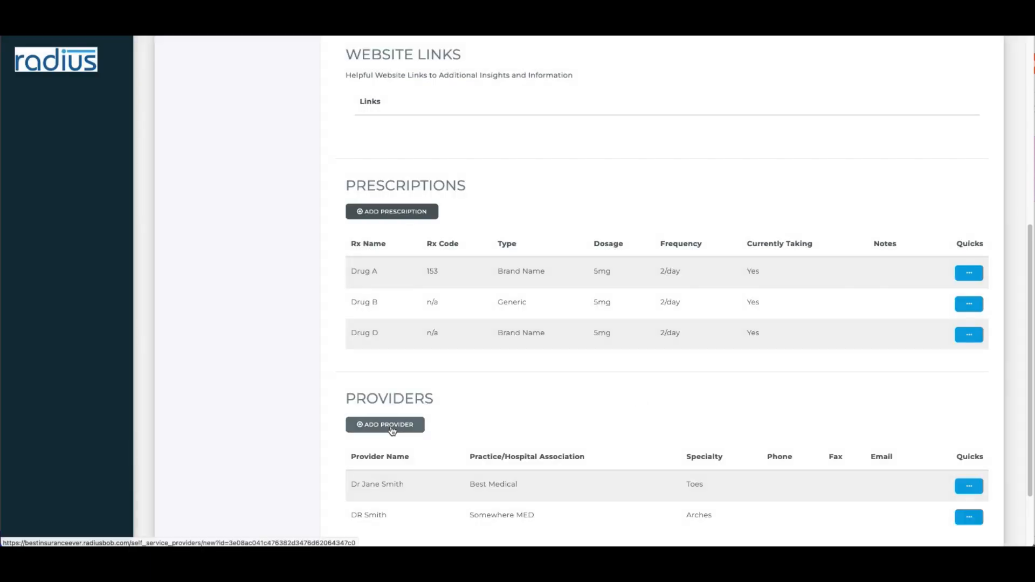
Add a provider on the self-service page with the doctor's name, practice Medical Place and specialty Ankles.
click(385, 424)
click(443, 235)
text(Dr Smith)
key(Tab)
text(Medical Place)
key(Tab)
text(Ankles)
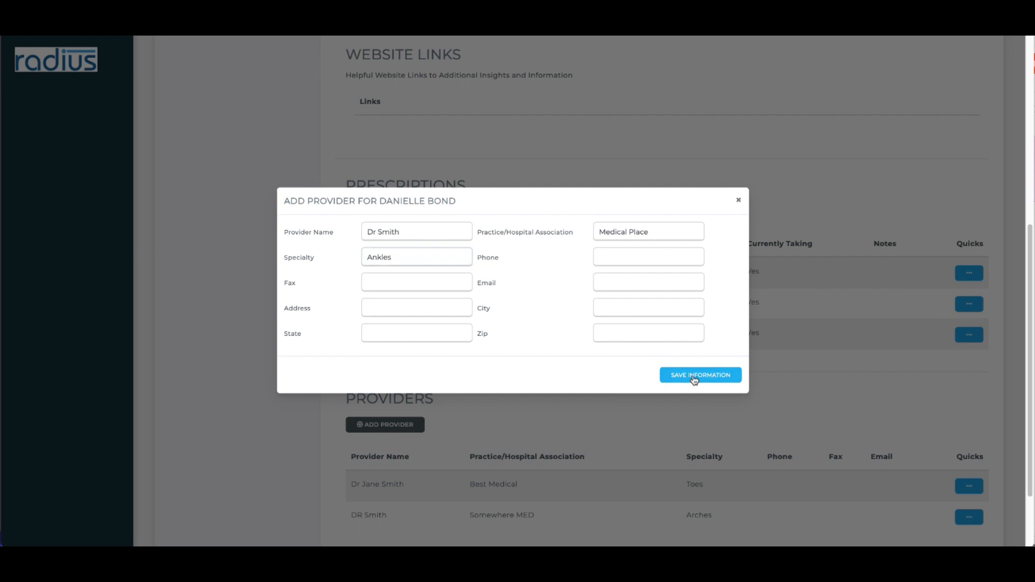
click(694, 376)
scroll(1027, 272, down, 2)
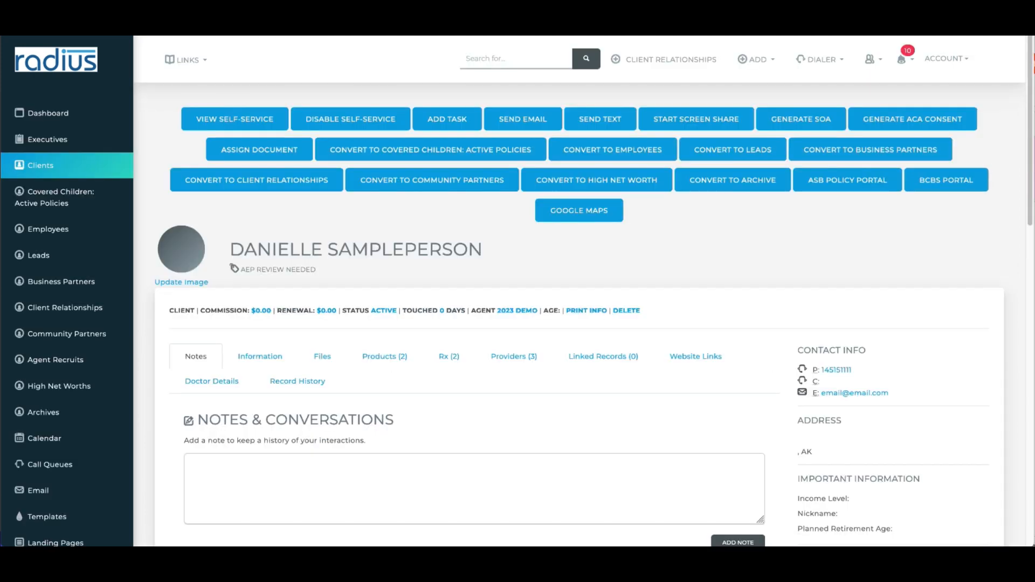
Return to the CRM record and check its list of providers.
click(506, 357)
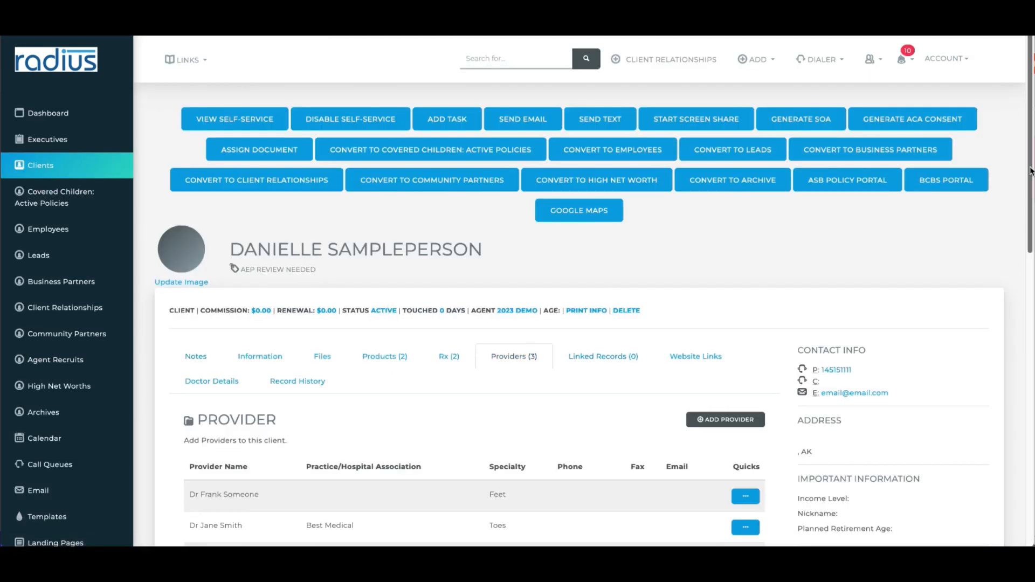
drag(1029, 183, 1028, 260)
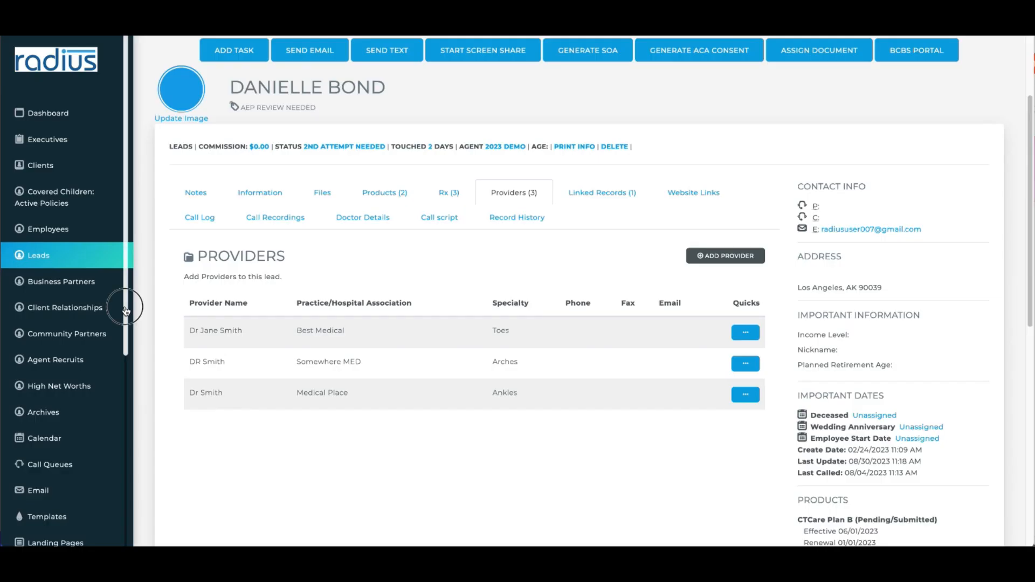
Search the account settings for "autom" and open the Automated Workflows for editing.
scroll(108, 323, down, 10)
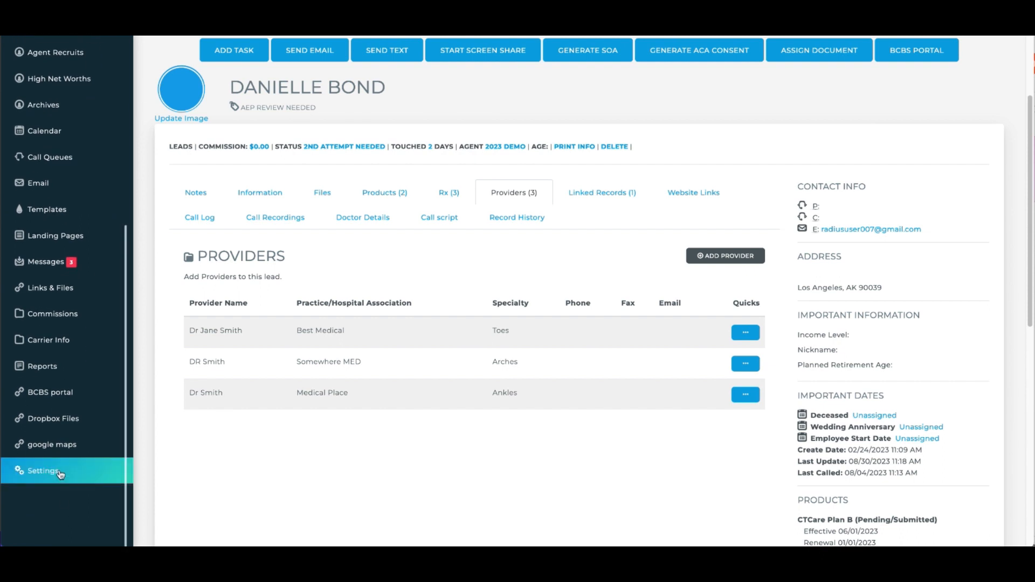
click(91, 477)
click(785, 114)
text(autom)
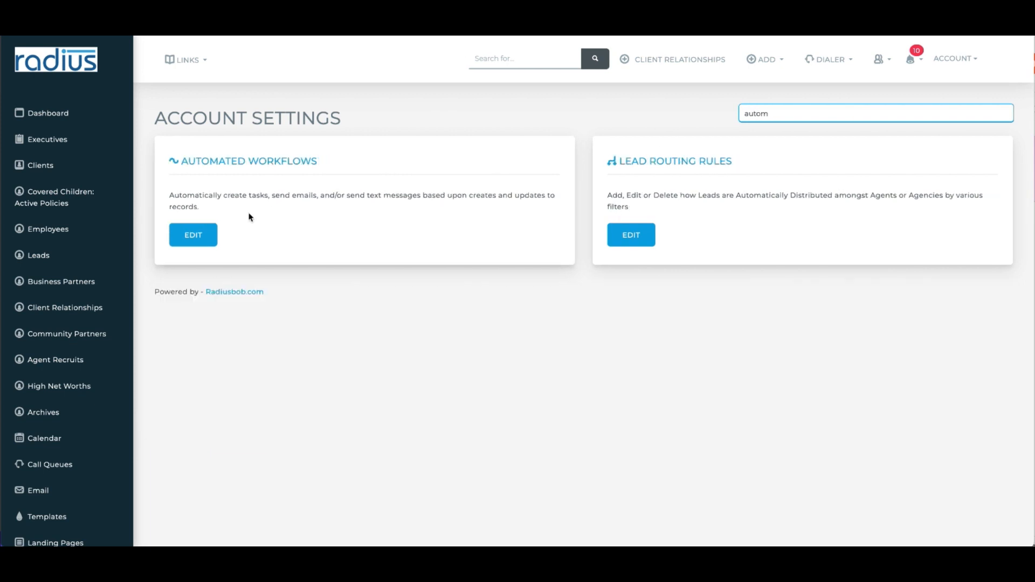
click(204, 239)
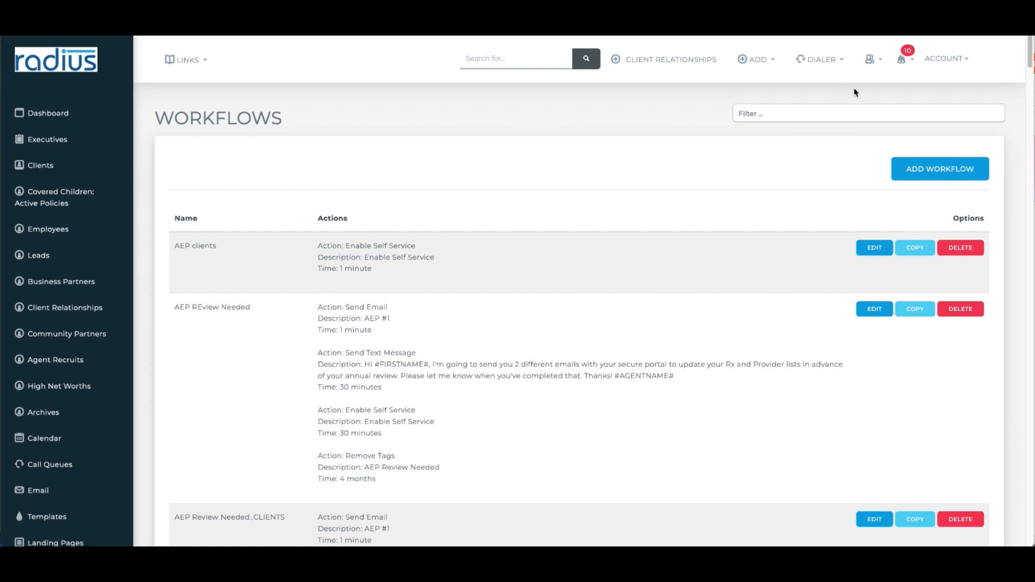
Filter the workflows by "quote" and examine the criteria of the Quote Submitted and AEP REview Needed workflows.
click(836, 111)
text(quote)
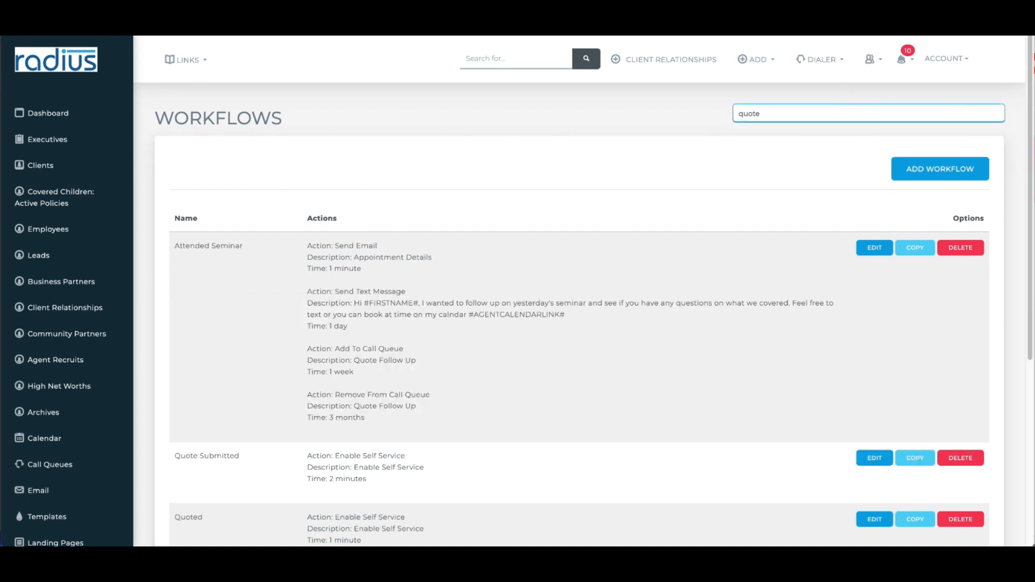
click(870, 459)
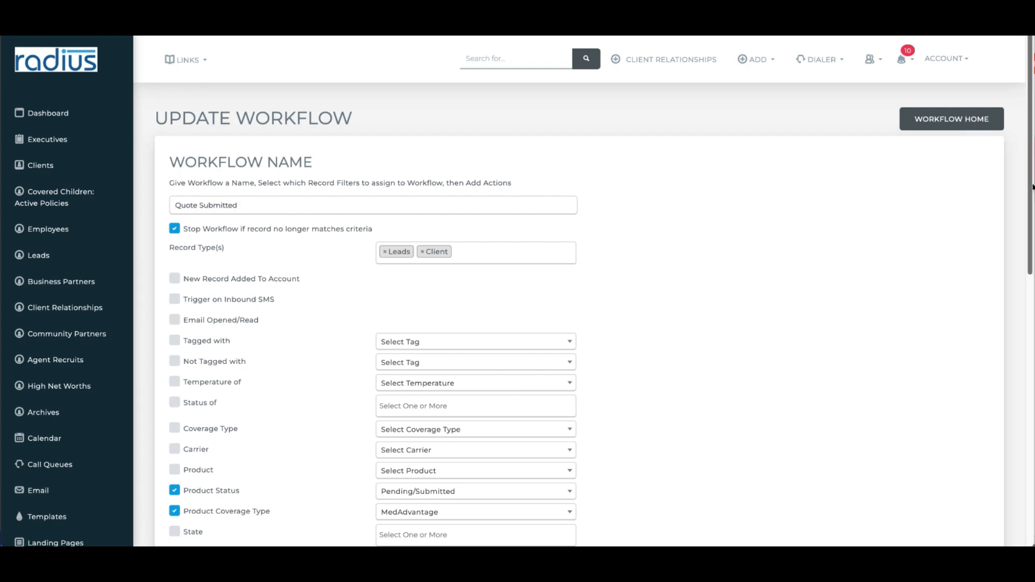
middle_click(1030, 188)
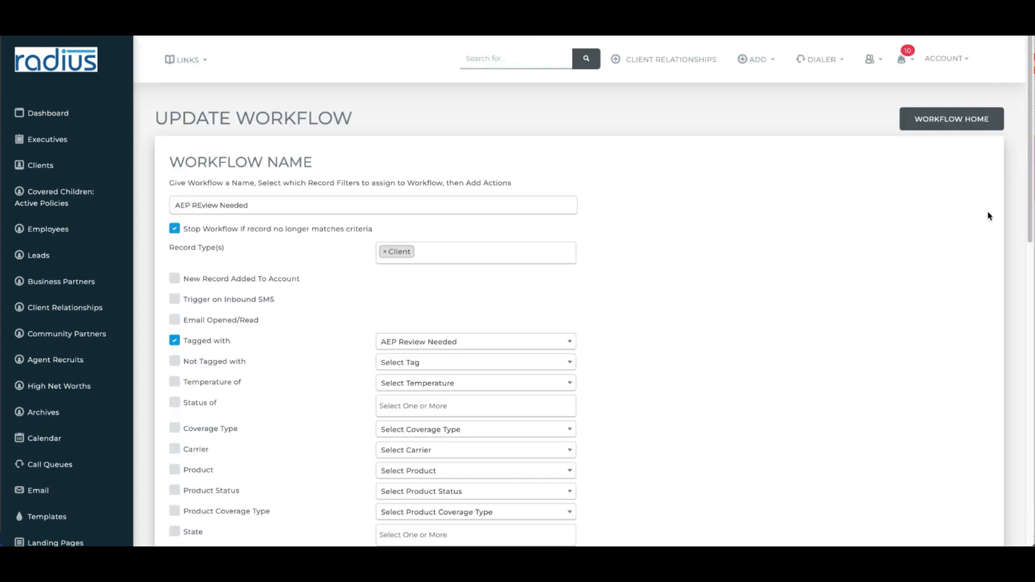
drag(1029, 191, 989, 462)
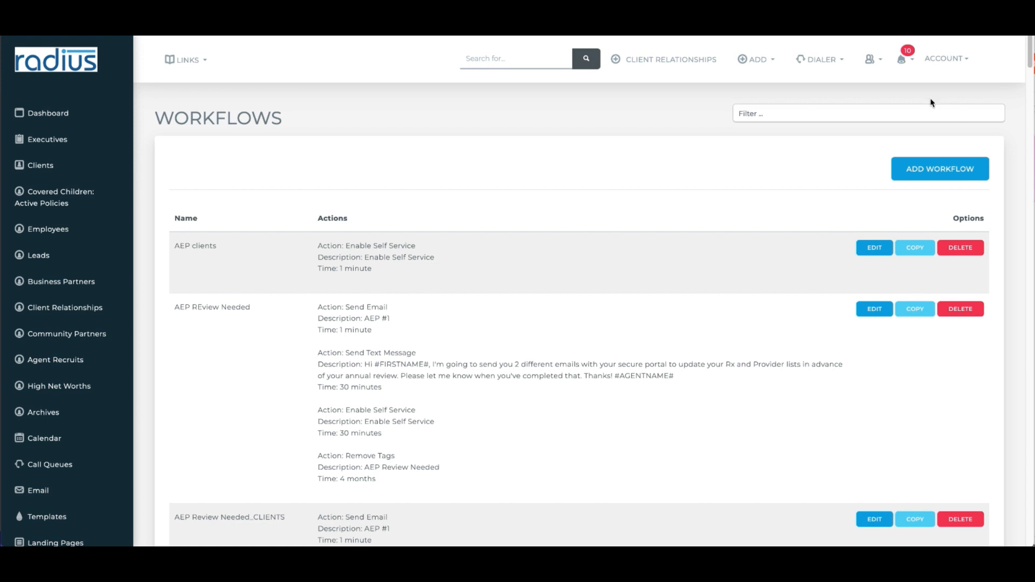
Start a new workflow and name it Quote Submitted.
click(919, 167)
click(503, 208)
text(Quote Submi)
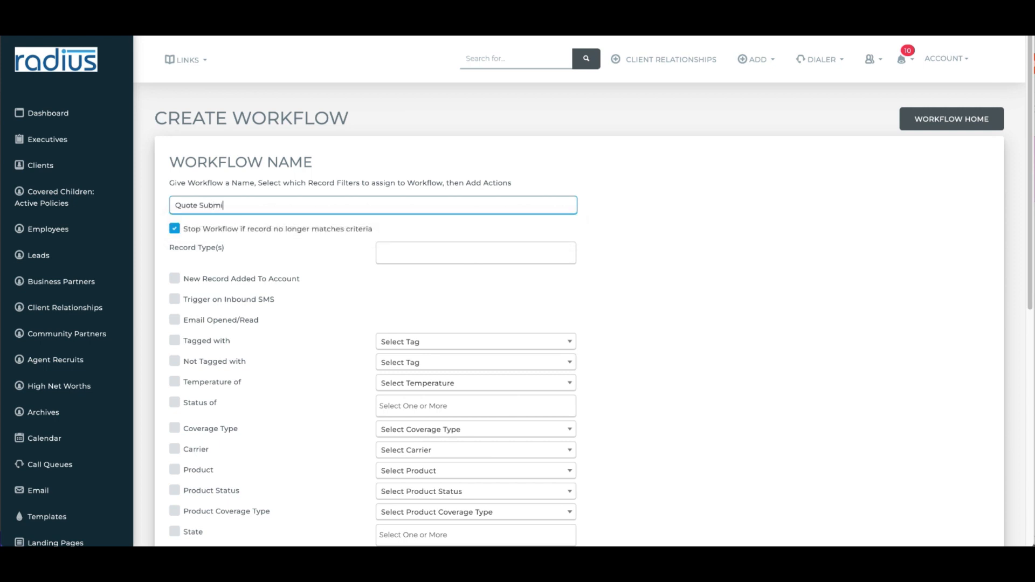
text(tted)
drag(392, 222, 177, 226)
click(175, 228)
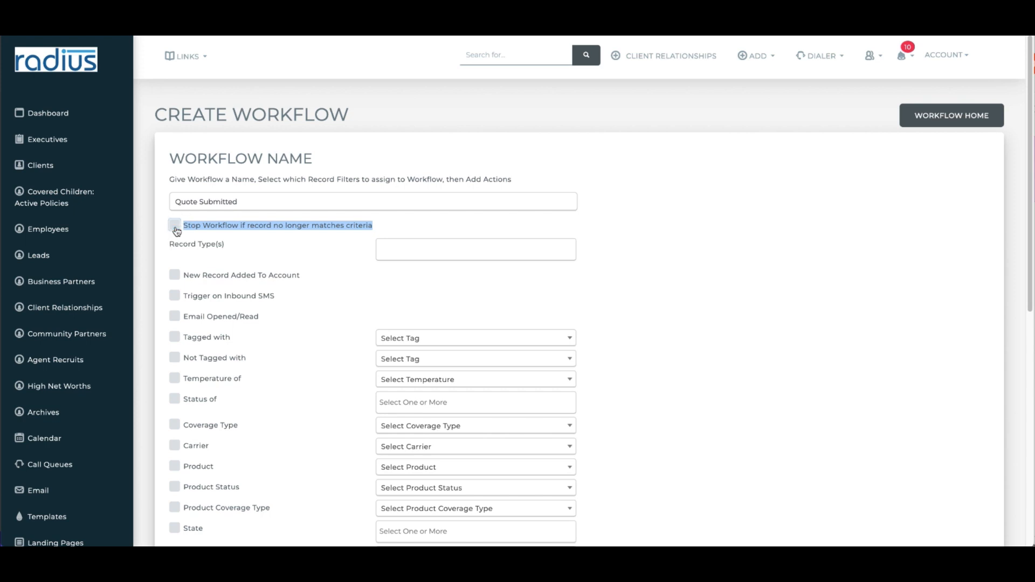
click(175, 227)
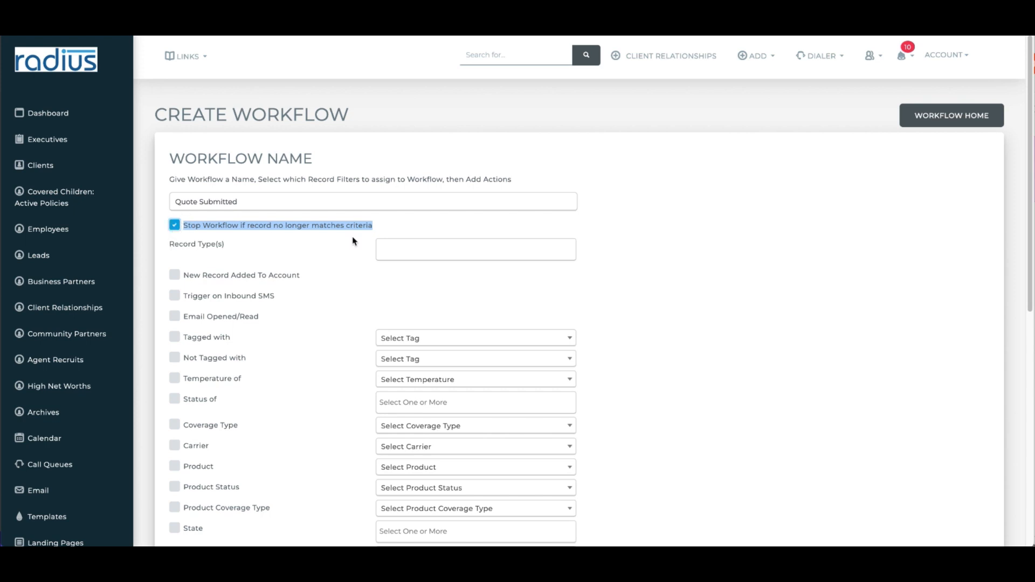
Assign the Client and Leads record types to the new Quote Submitted workflow.
click(426, 248)
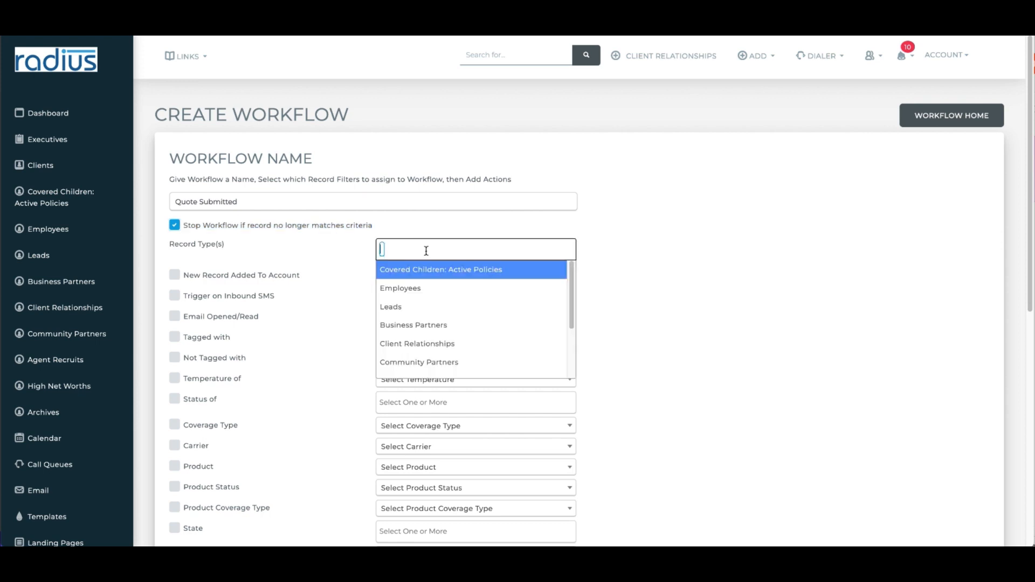
text(cli)
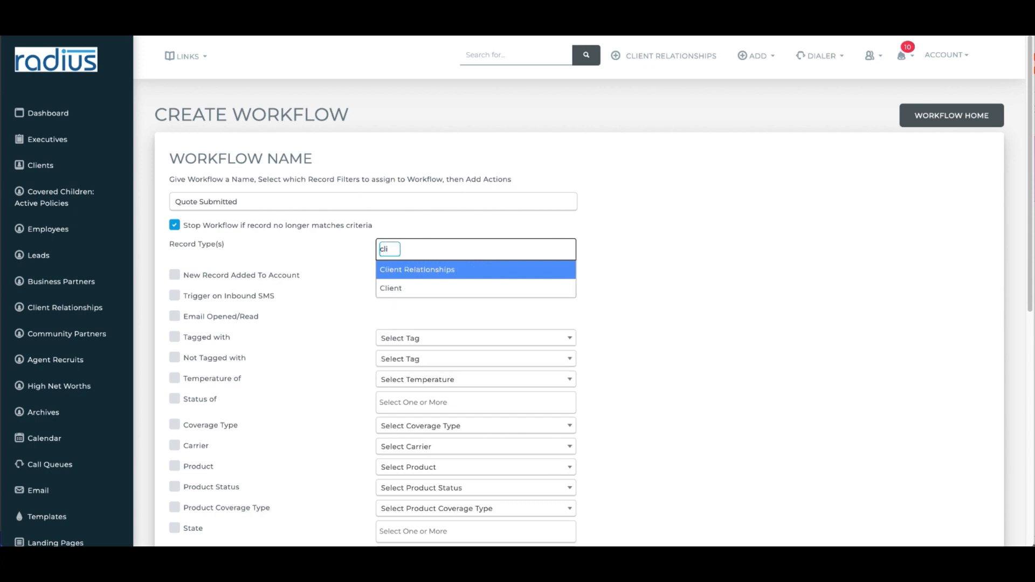
click(418, 289)
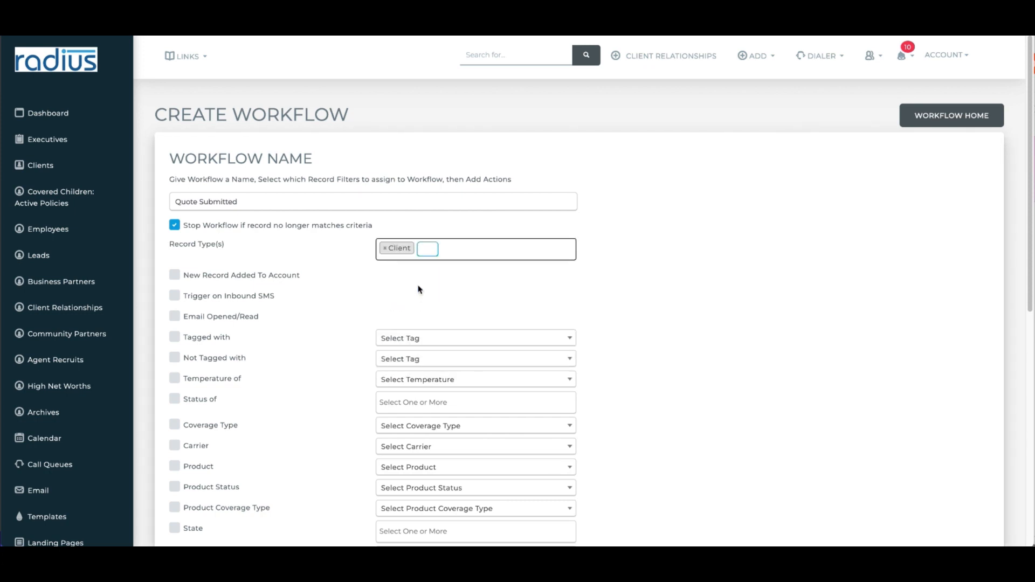
text(lead)
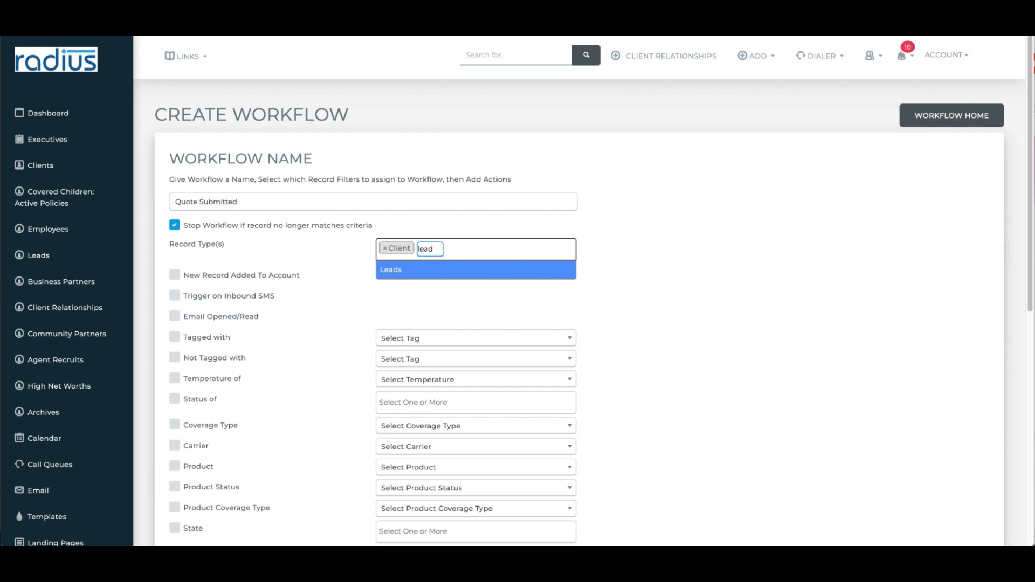
click(411, 270)
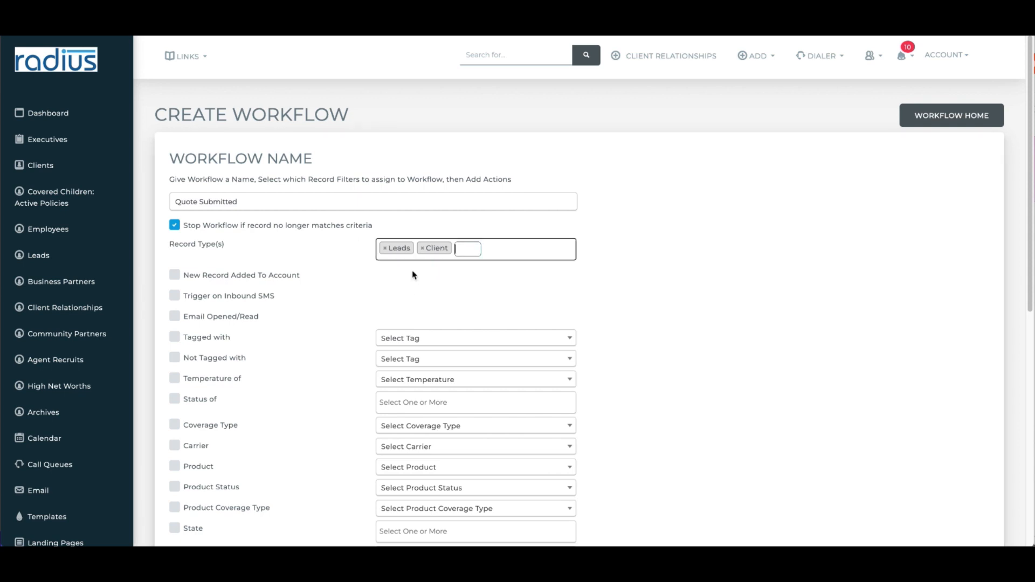
Enable the Product Status filter for the workflow and set it to Pending/Submitted.
click(209, 488)
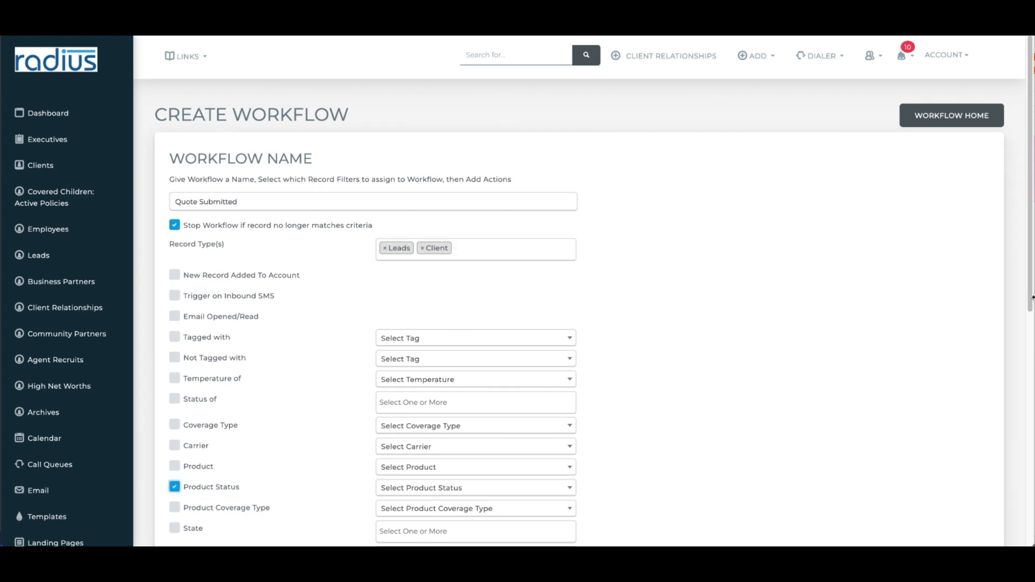
drag(1031, 303, 1020, 432)
click(545, 249)
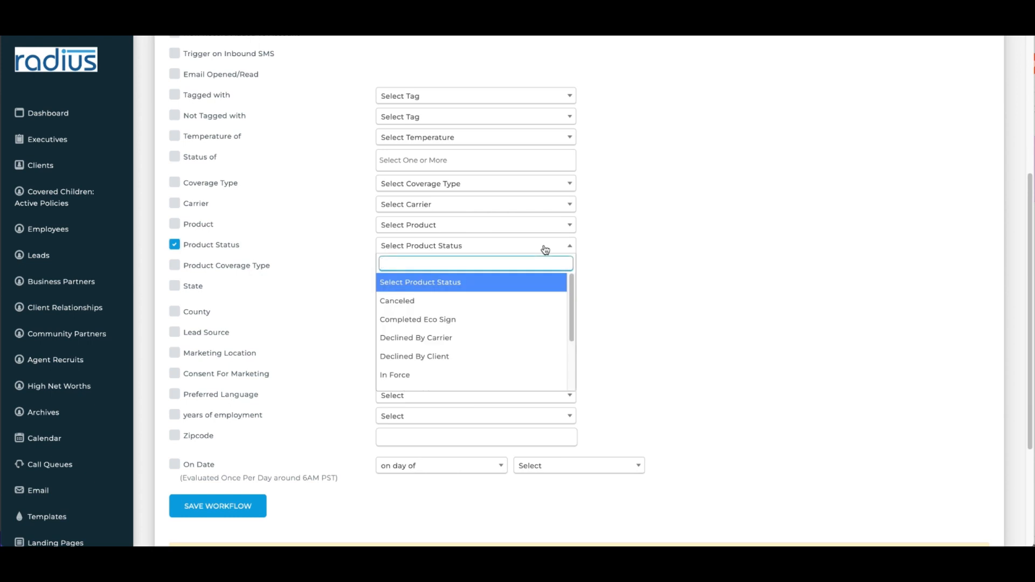
text(pen)
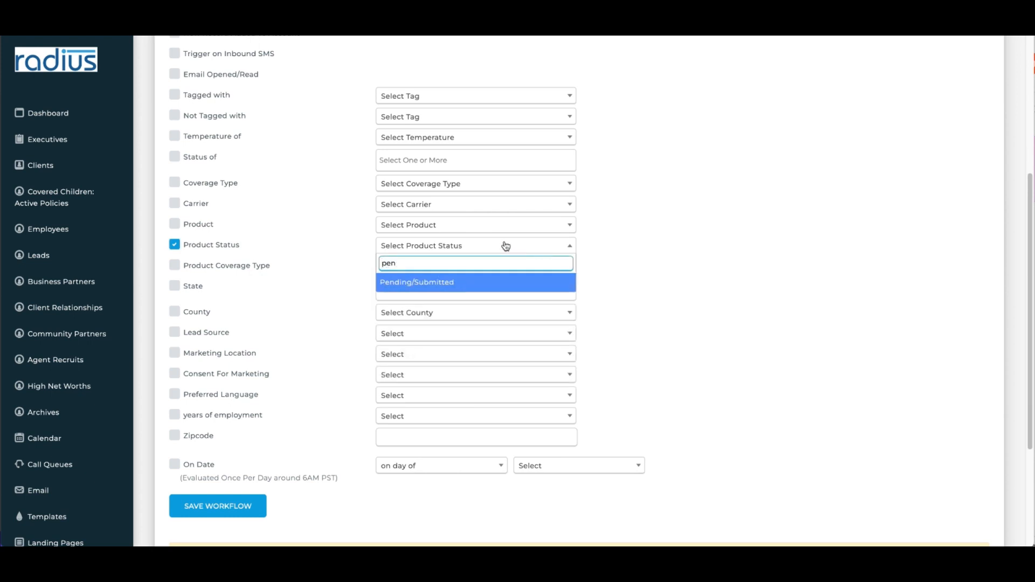
click(484, 282)
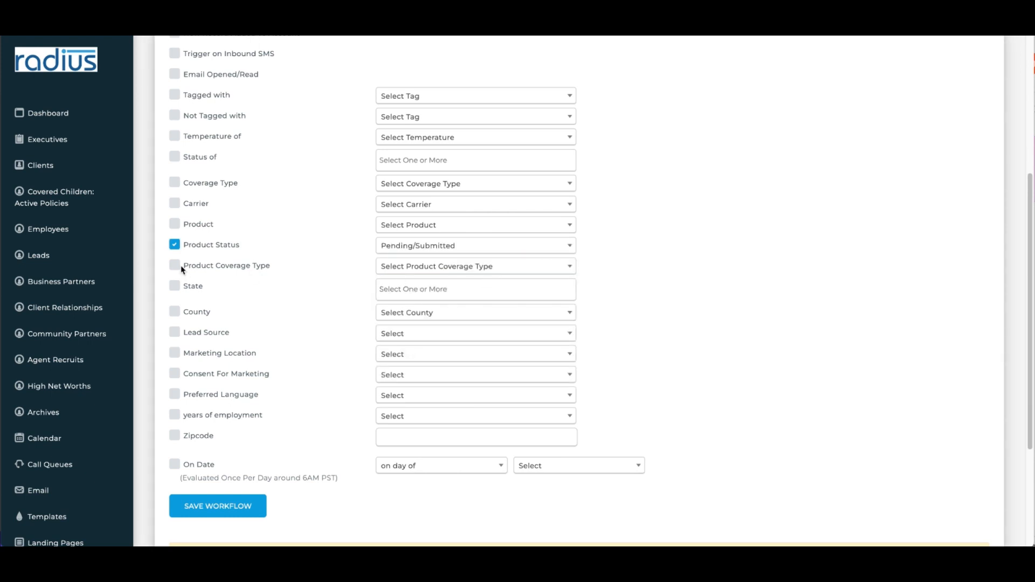
Enable the Product Coverage Type filter, set it to MedAdvantage, and save the workflow.
click(175, 265)
click(450, 270)
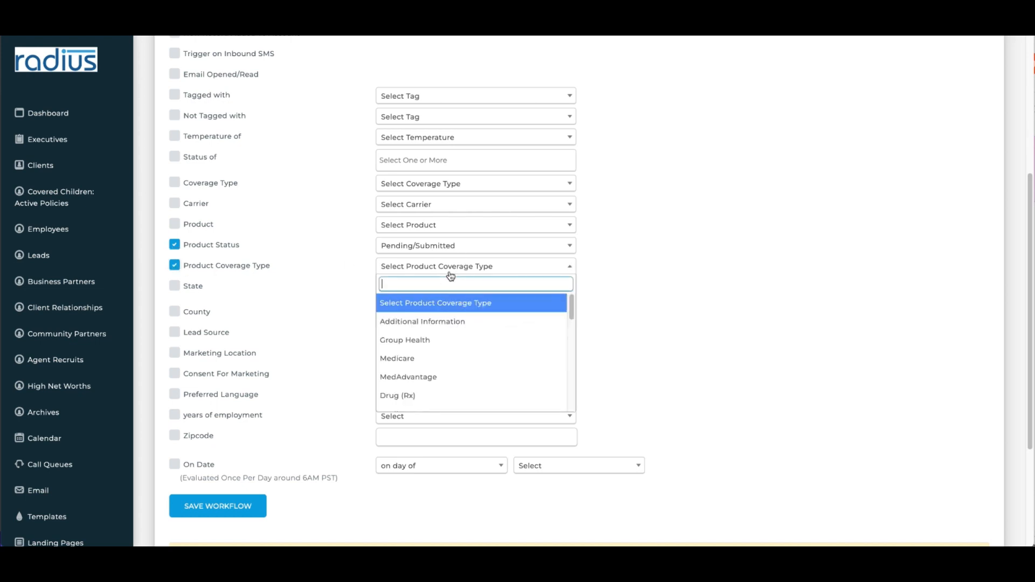
text(me)
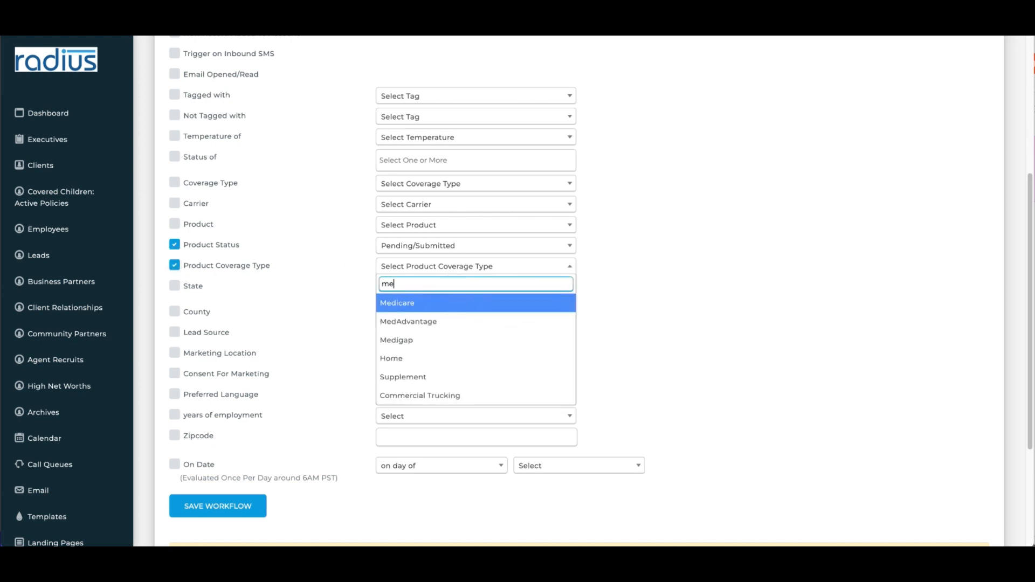
click(427, 321)
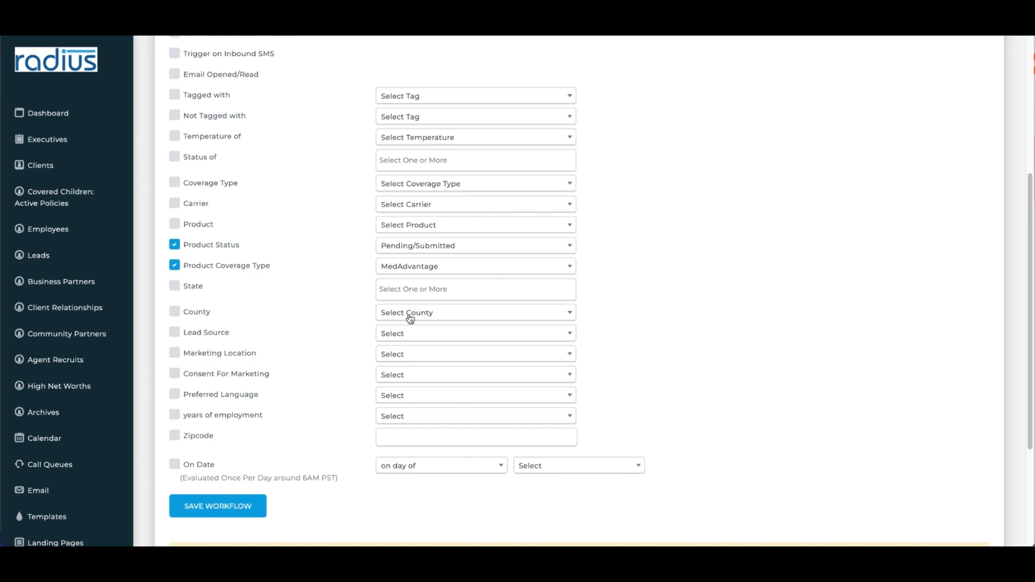
click(235, 514)
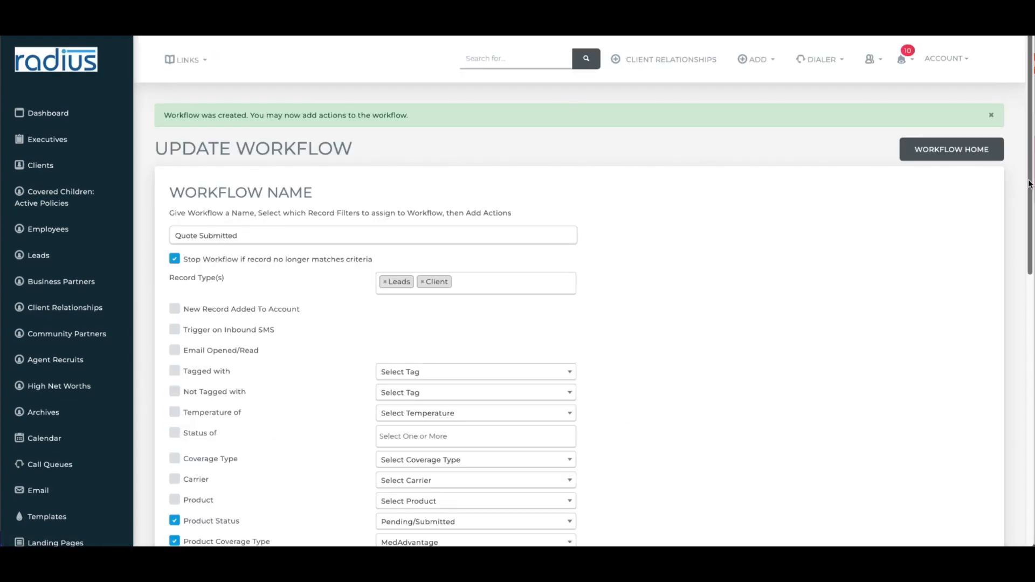
Add an Enable Self Service action to the workflow with a delay of 1 minute and save it.
drag(1028, 181, 1011, 461)
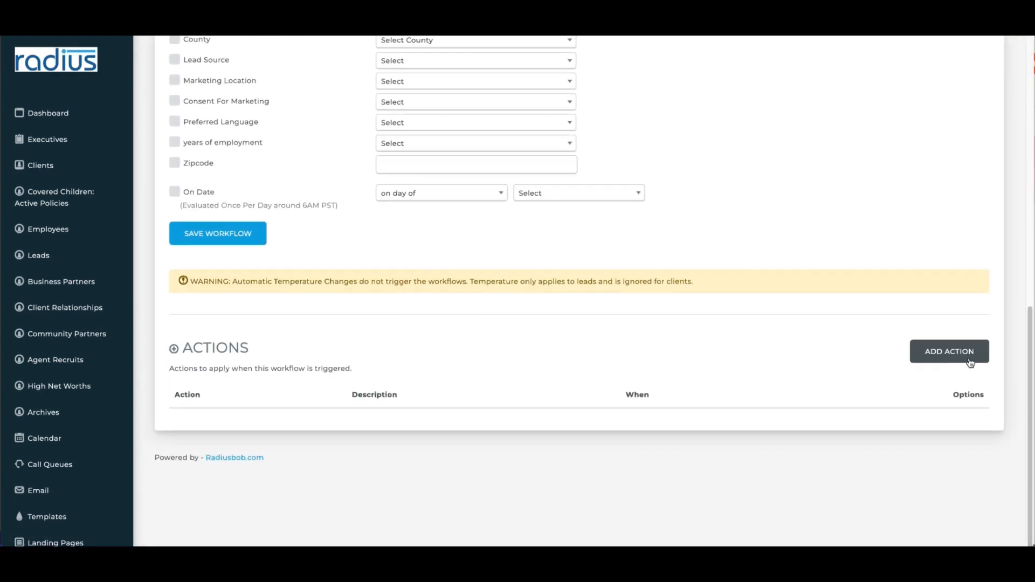
click(966, 353)
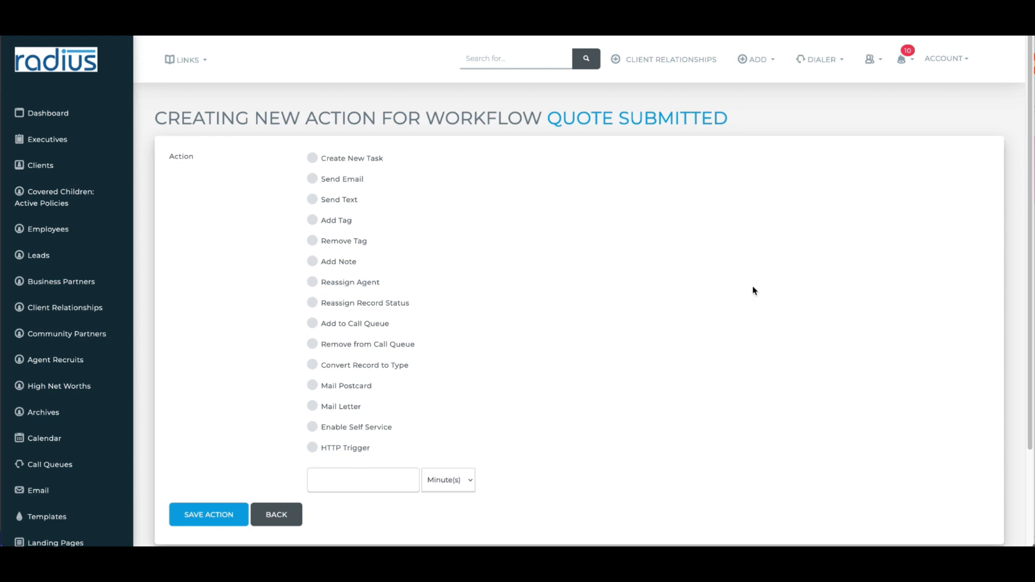
click(348, 431)
click(376, 480)
text(1)
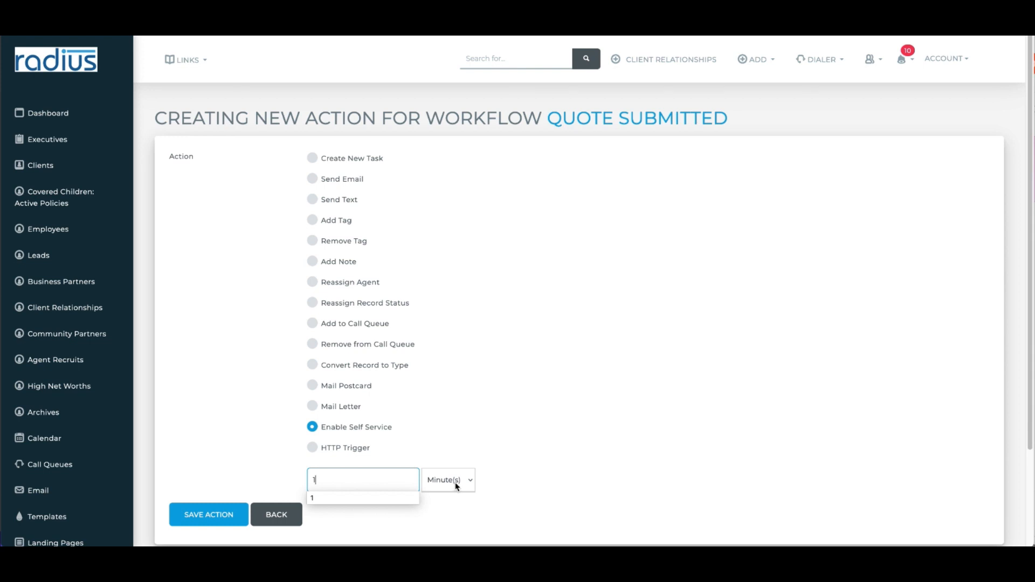
click(456, 487)
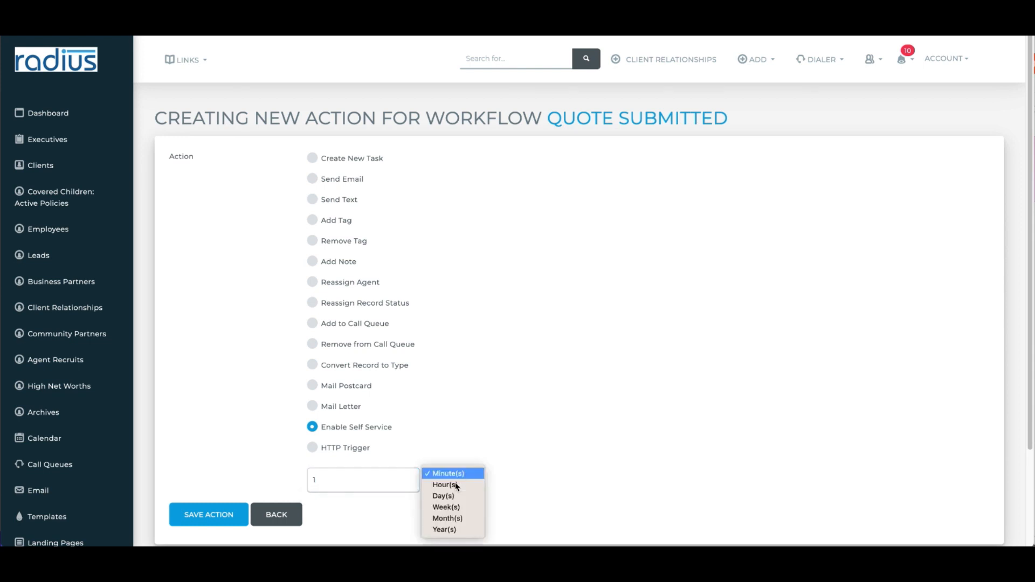
click(532, 481)
click(213, 514)
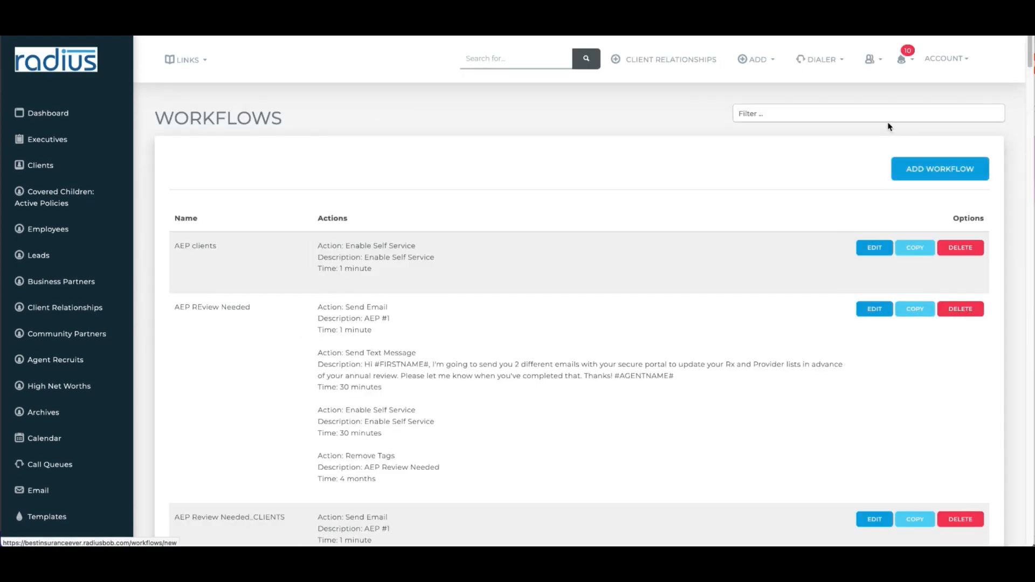
Filter the workflows by "quote su" and copy the Quote Submitted workflow whose action runs after 2 minutes.
click(885, 113)
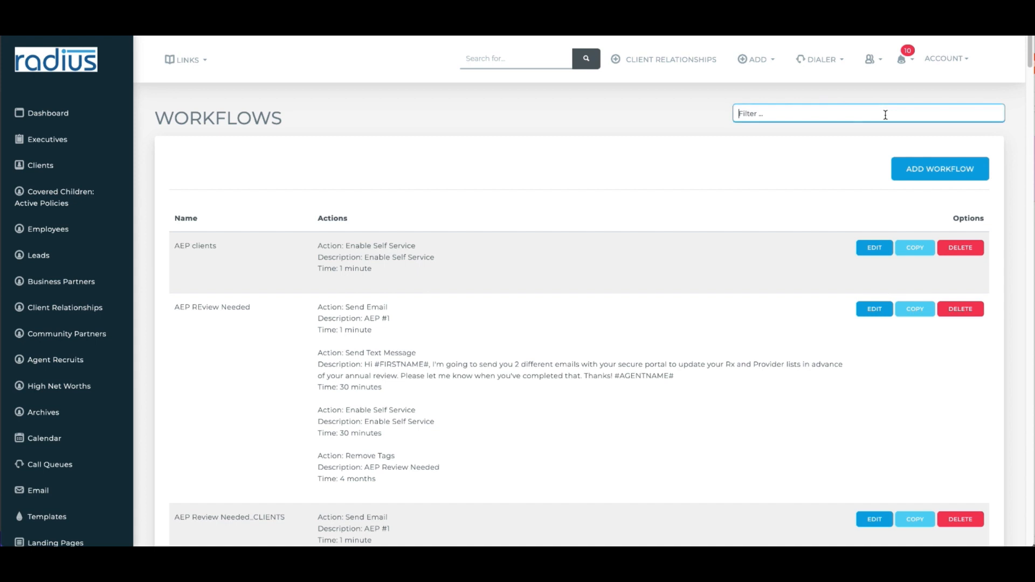
text(quote su)
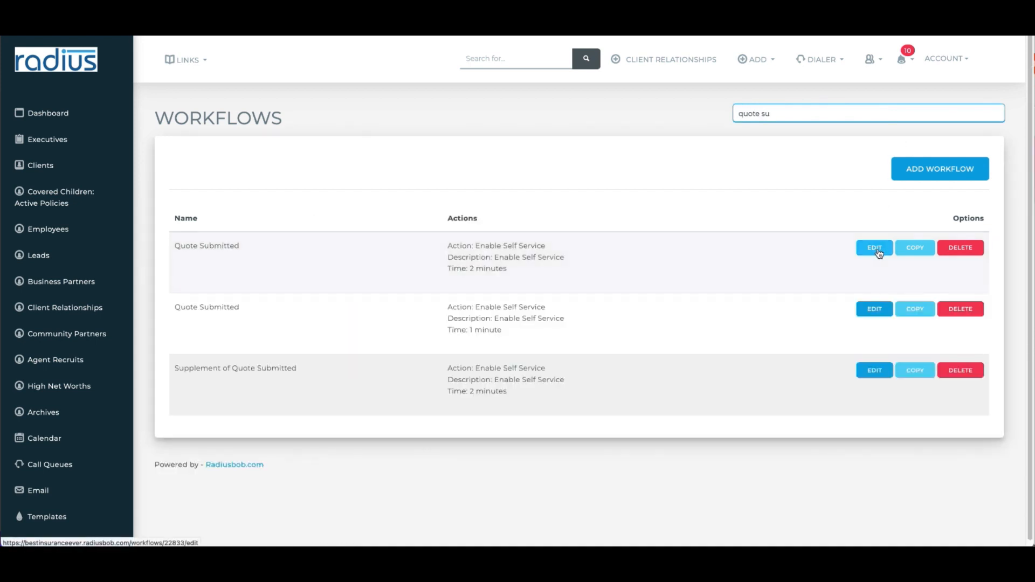
click(915, 249)
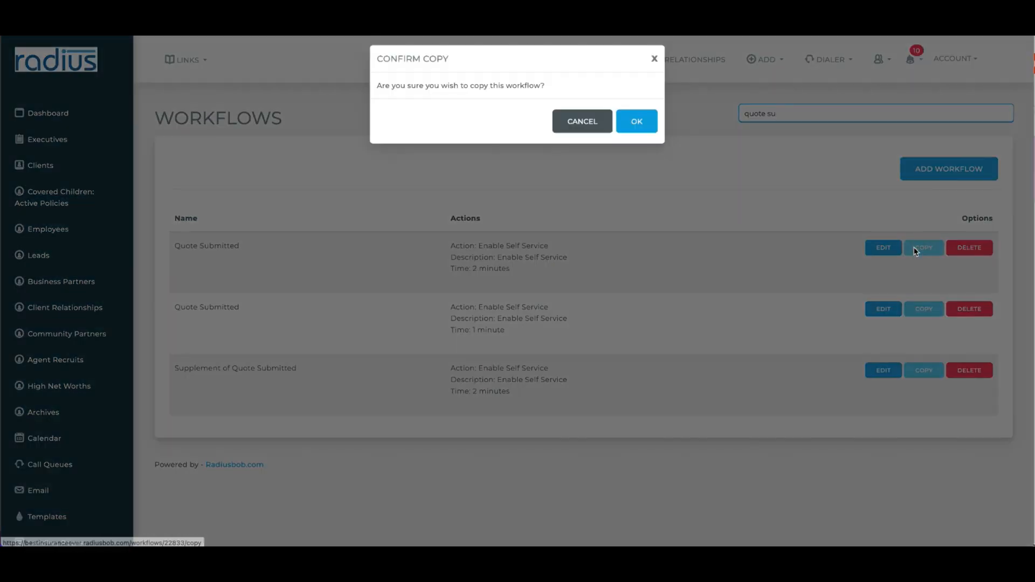
click(636, 120)
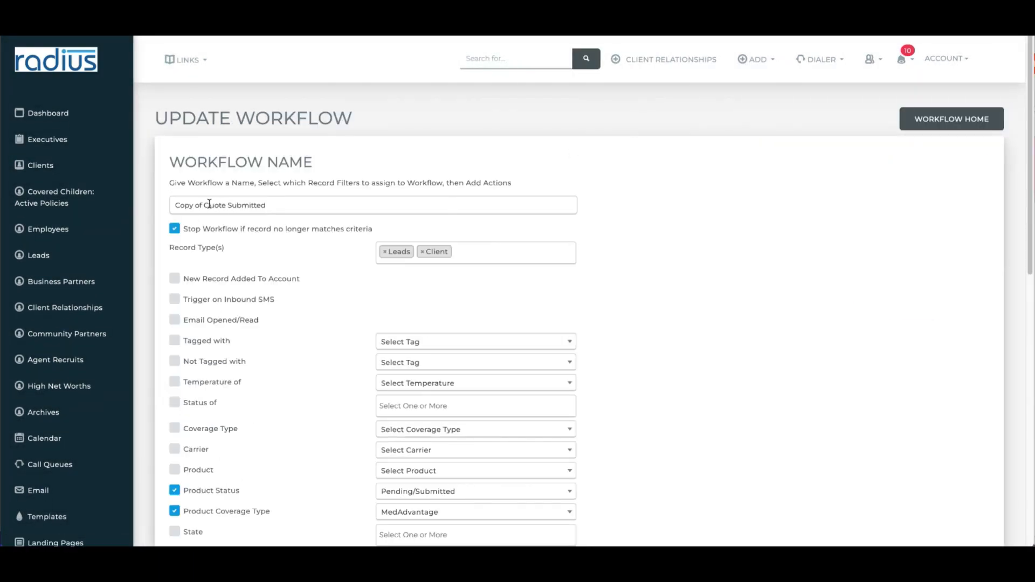
Rename the copied workflow Supplement Quote Submitted, set its Product Coverage Type to Supplement, and save it.
drag(201, 204, 166, 205)
text(Supplement)
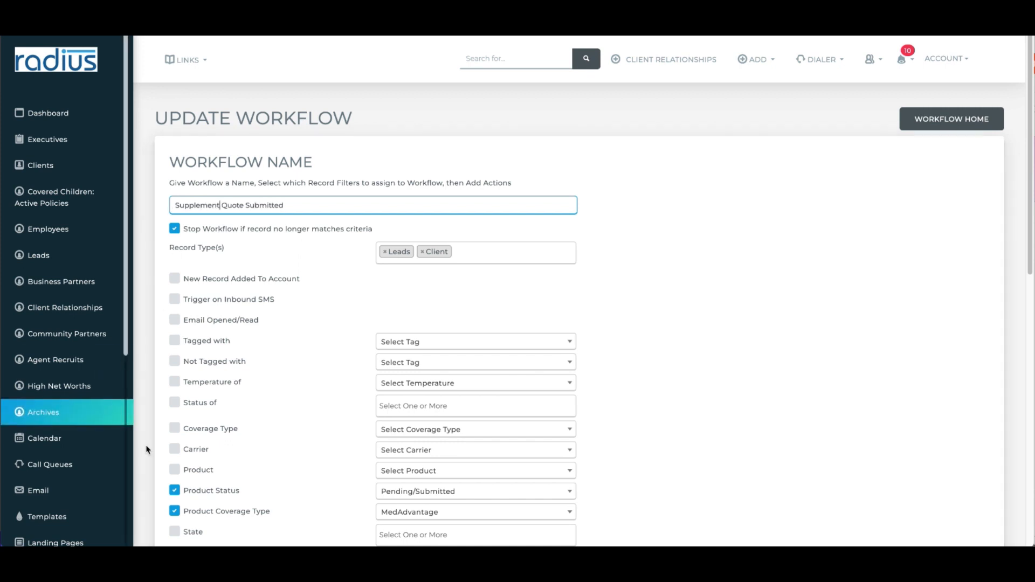
click(460, 515)
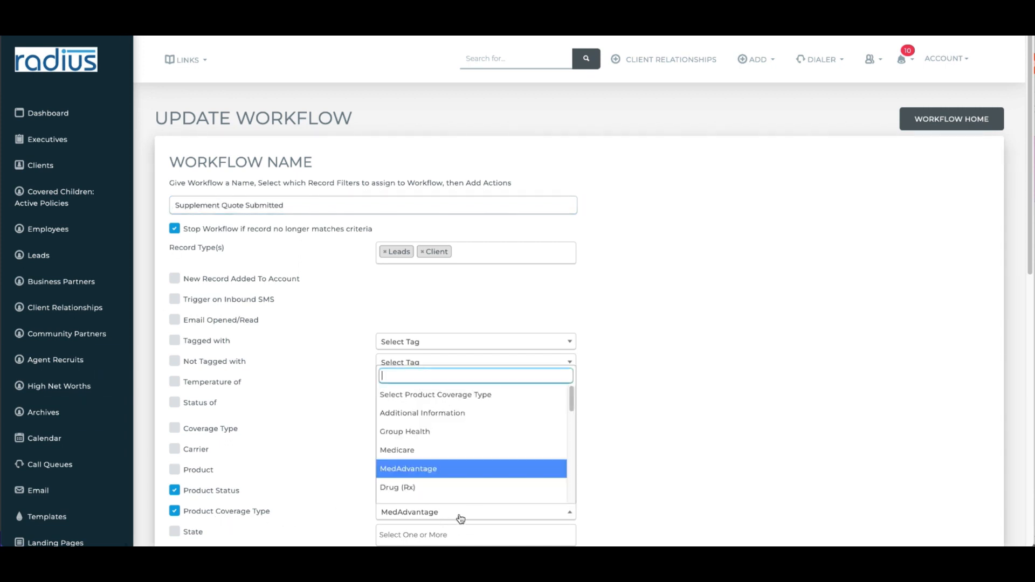
text(supp)
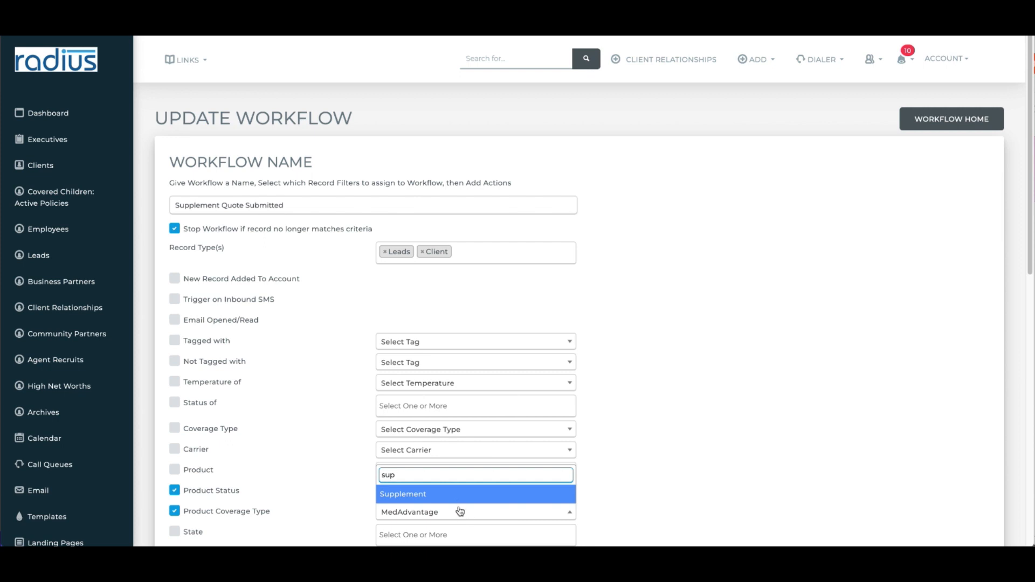
click(458, 497)
drag(1023, 258, 987, 409)
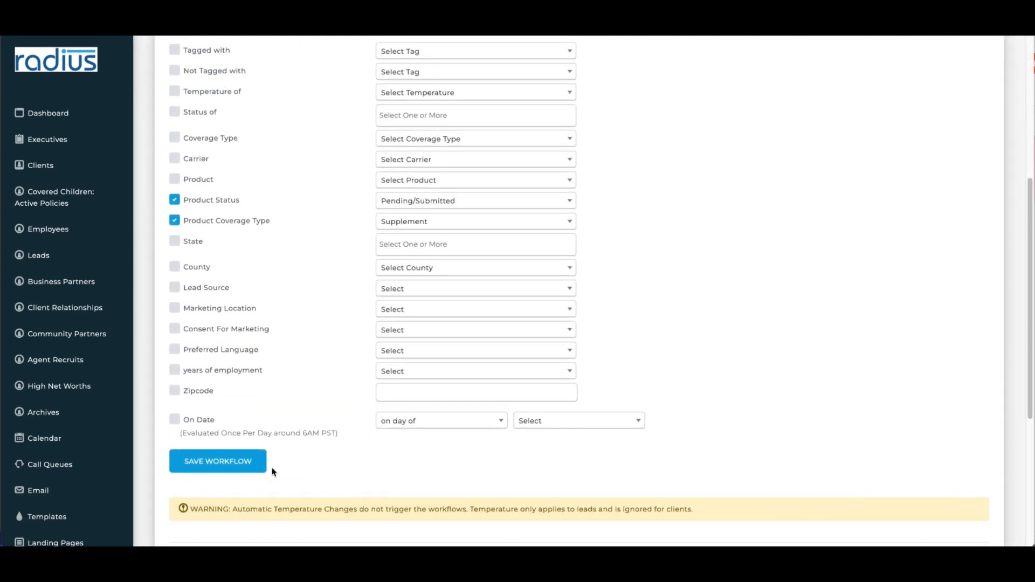
click(224, 469)
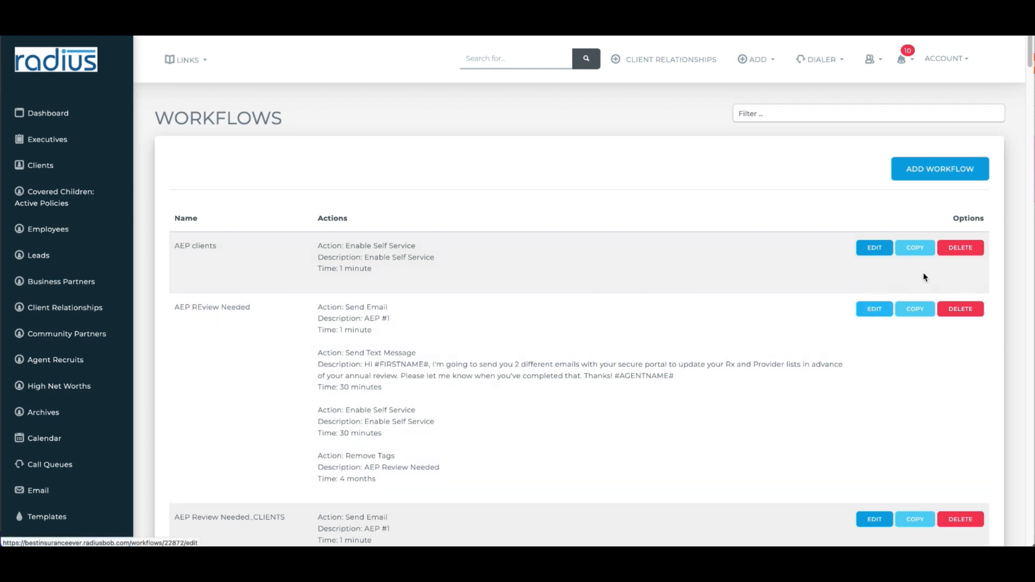
Search the account settings for "accoun" and open the Account Tags for editing.
scroll(103, 361, down, 5)
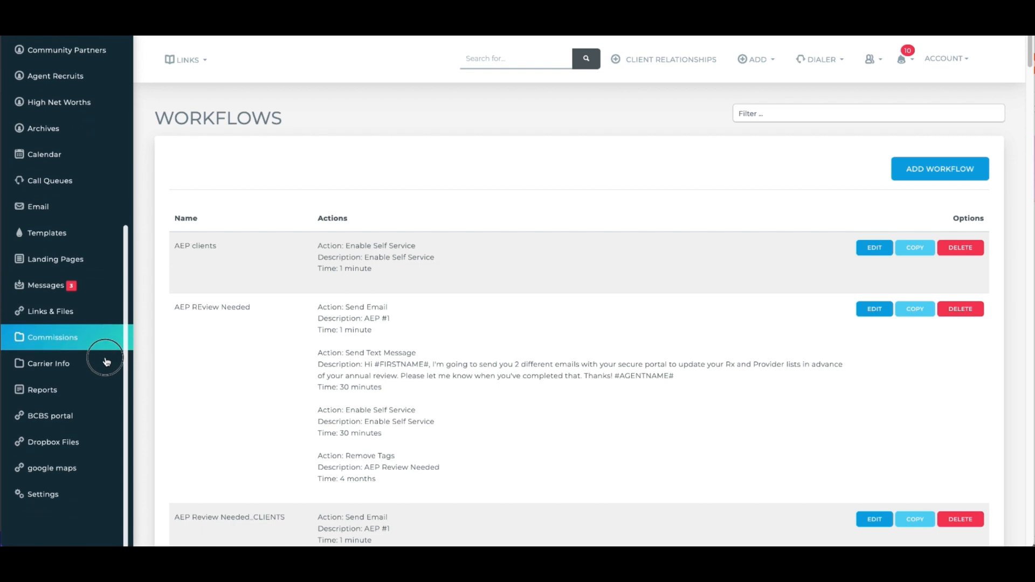
click(84, 473)
click(800, 112)
text(a)
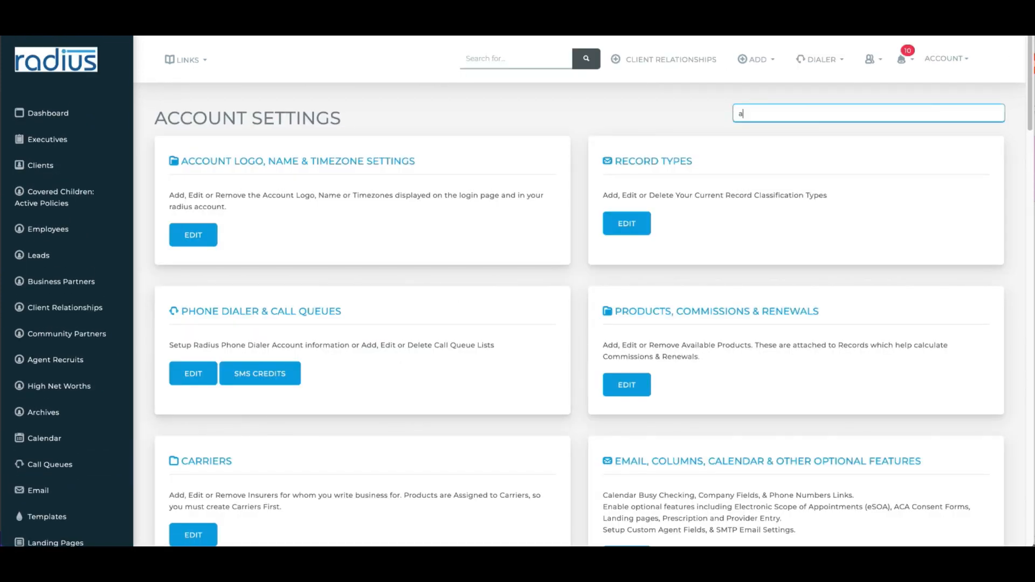
text(ccoun)
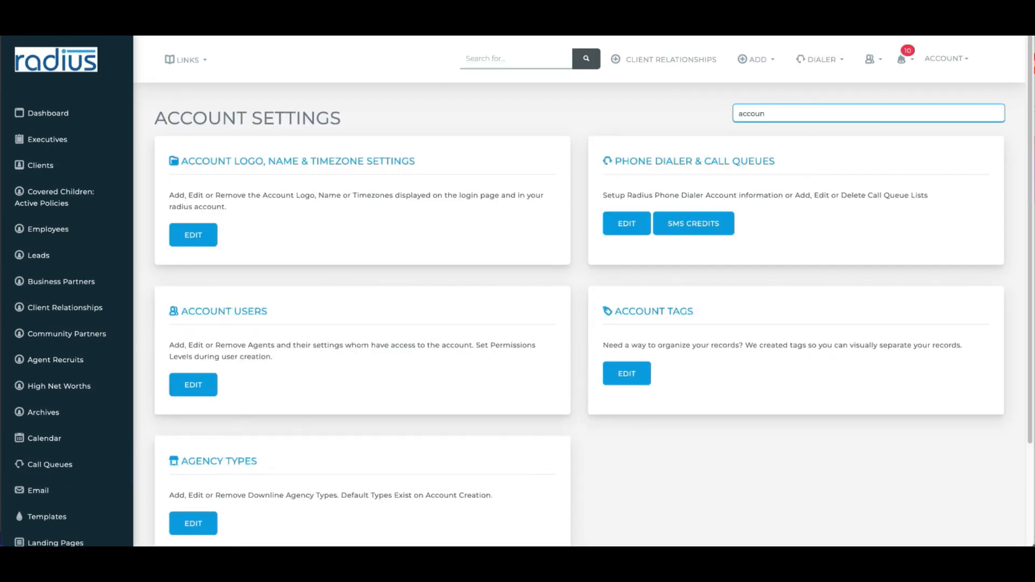
click(621, 374)
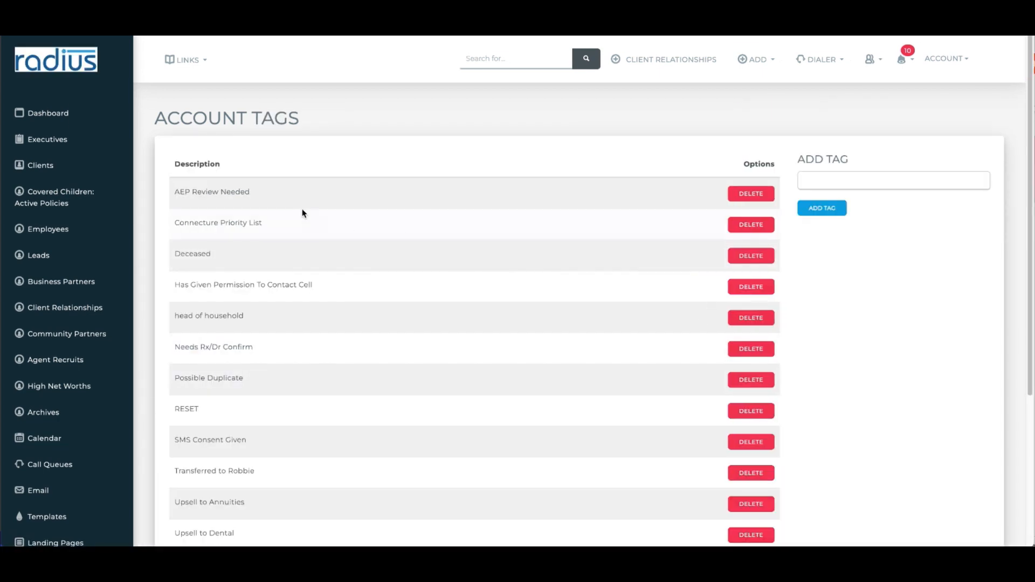
Highlight the AEP Review Needed tag and fill in Annual Review Needed as the name for a new tag.
drag(260, 195, 162, 190)
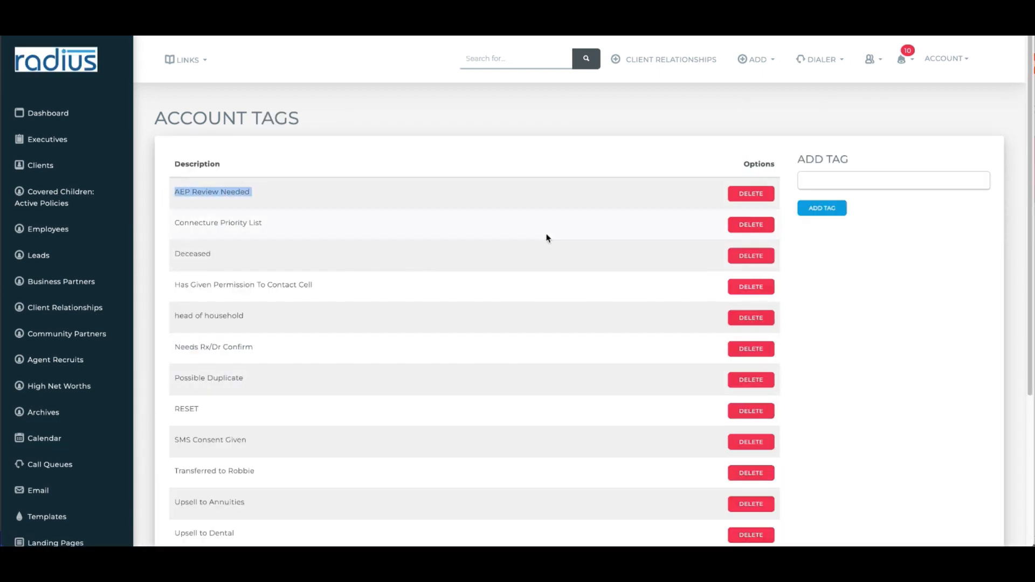
click(932, 179)
text(Annual Review Needed)
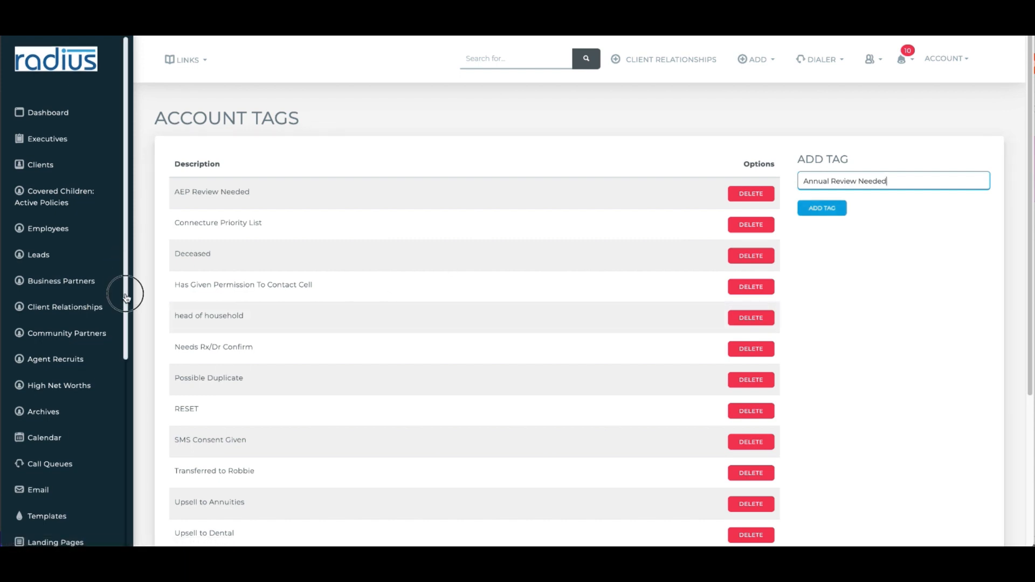
Filter the account settings by "autom" and open the Automated Workflows for editing.
scroll(70, 459, down, 6)
click(73, 476)
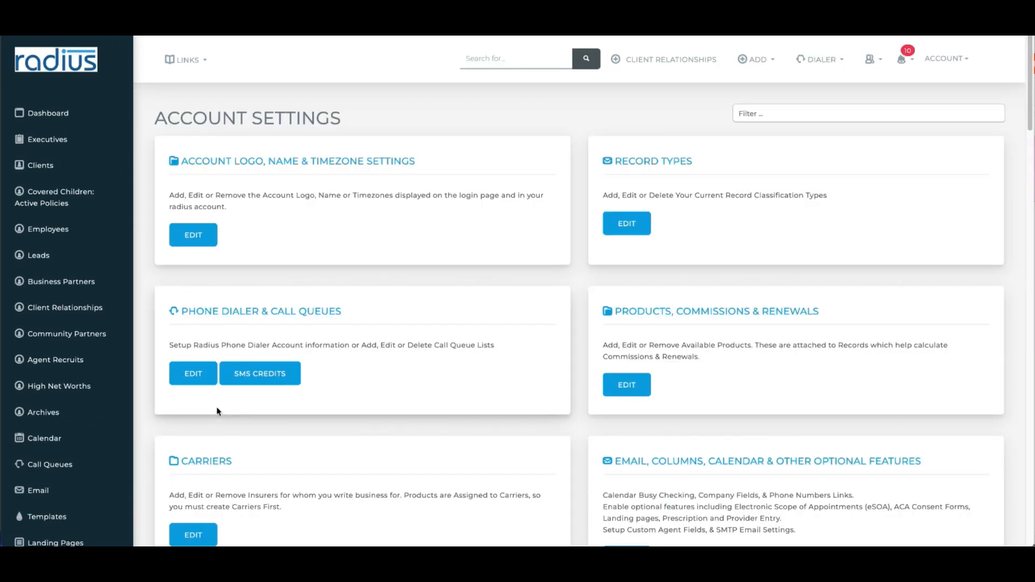
click(745, 116)
text(autom)
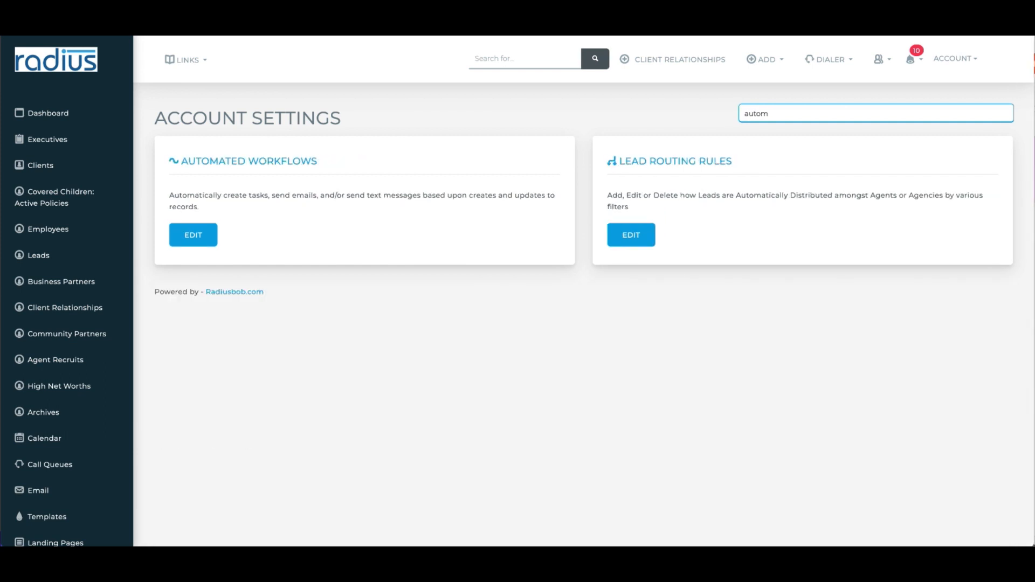
click(199, 232)
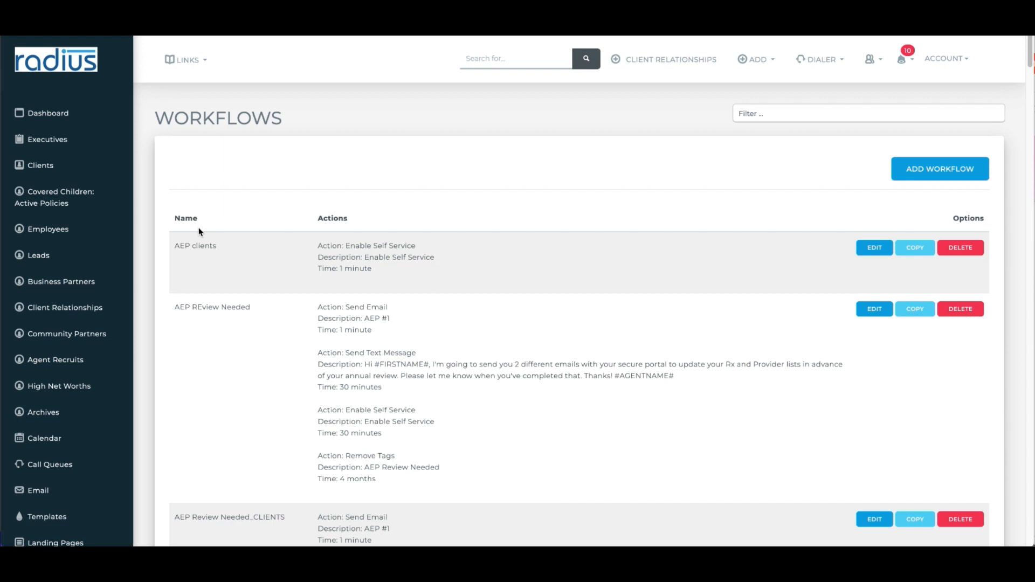
Add a new workflow and name it AEP Review Needed CLIENTS.
click(979, 176)
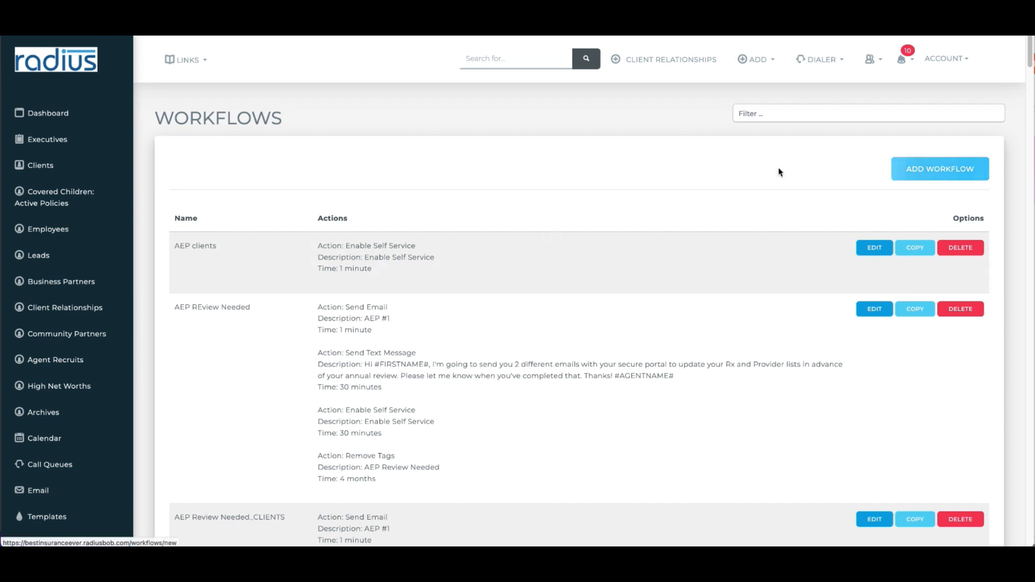
click(452, 202)
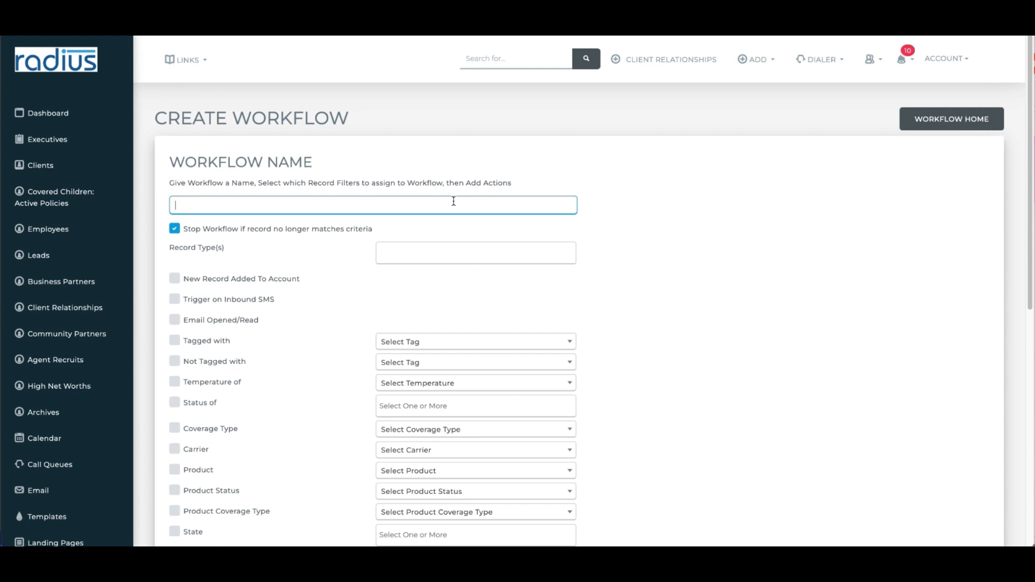
text(AE)
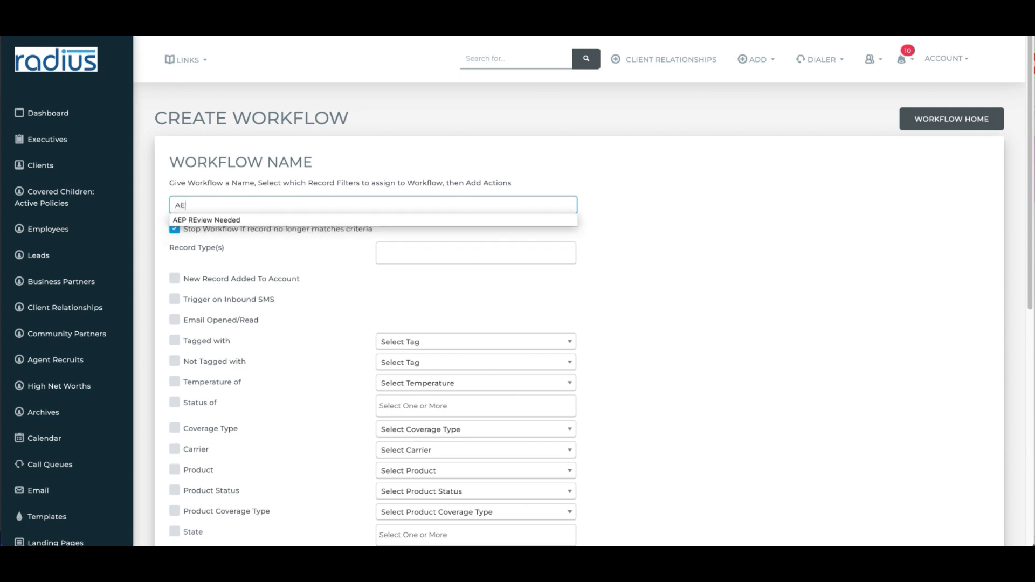
text(P REnei)
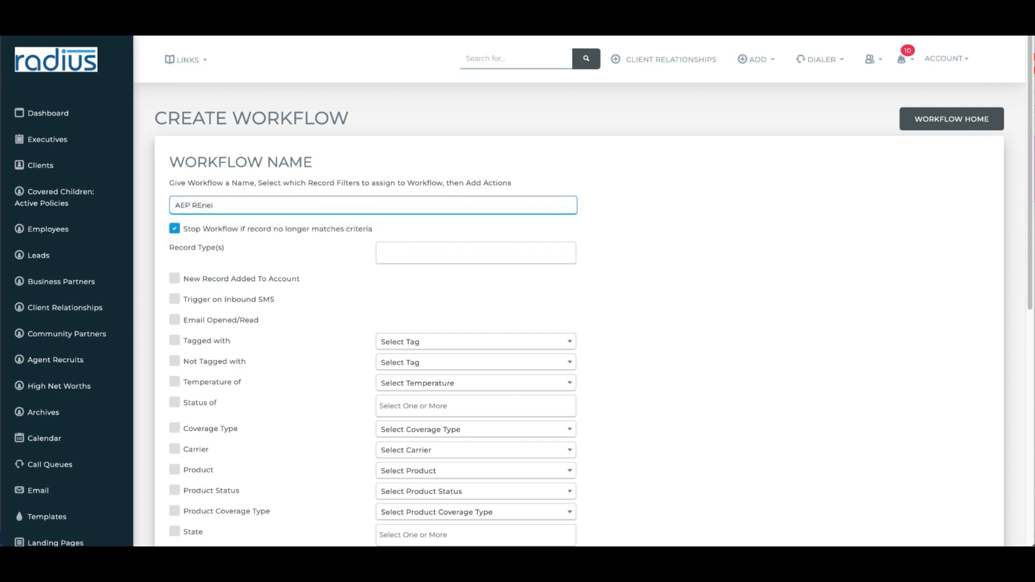
key(BackSpace)
key(BackSpace)
key(BackSpace)
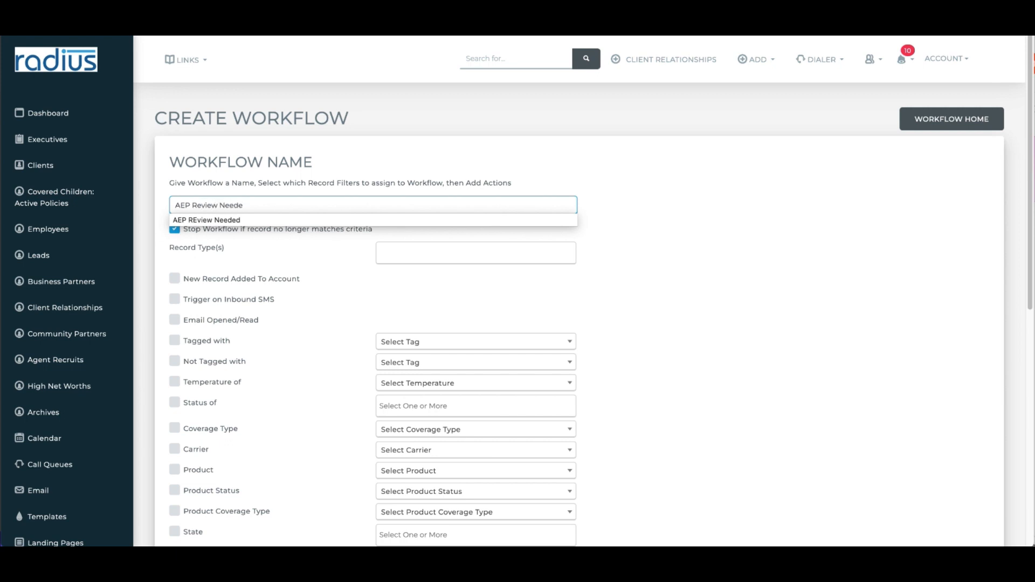
text(CLIENTS)
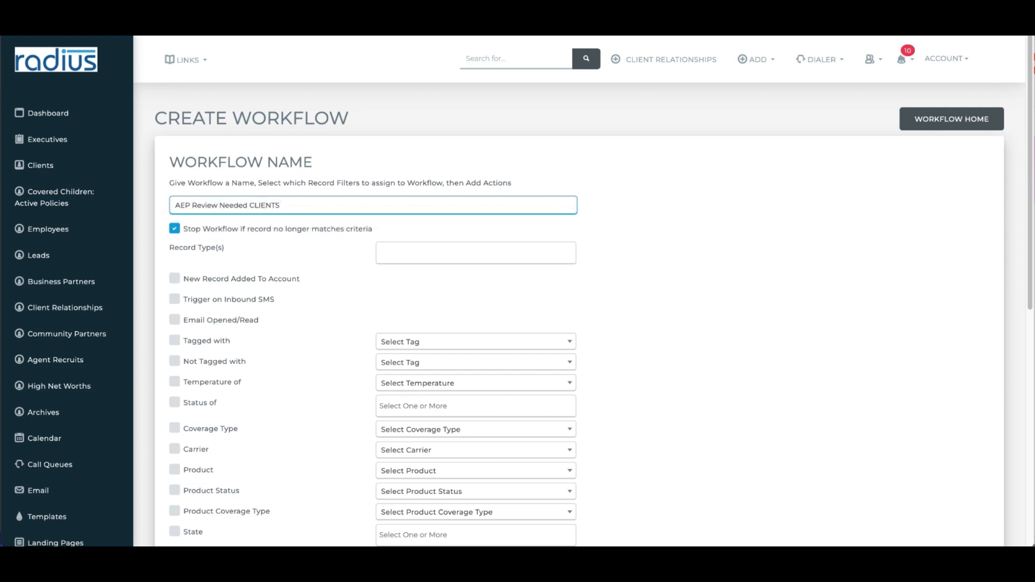
Set the workflow's record type to Client, require the AEP Review Needed tag, and save the workflow.
click(440, 253)
text(cli)
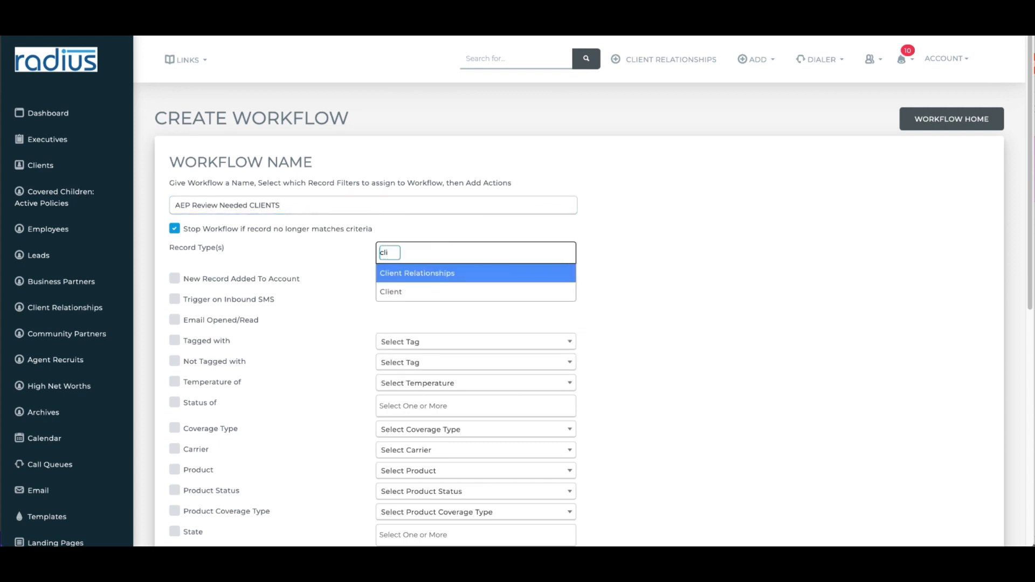
click(427, 291)
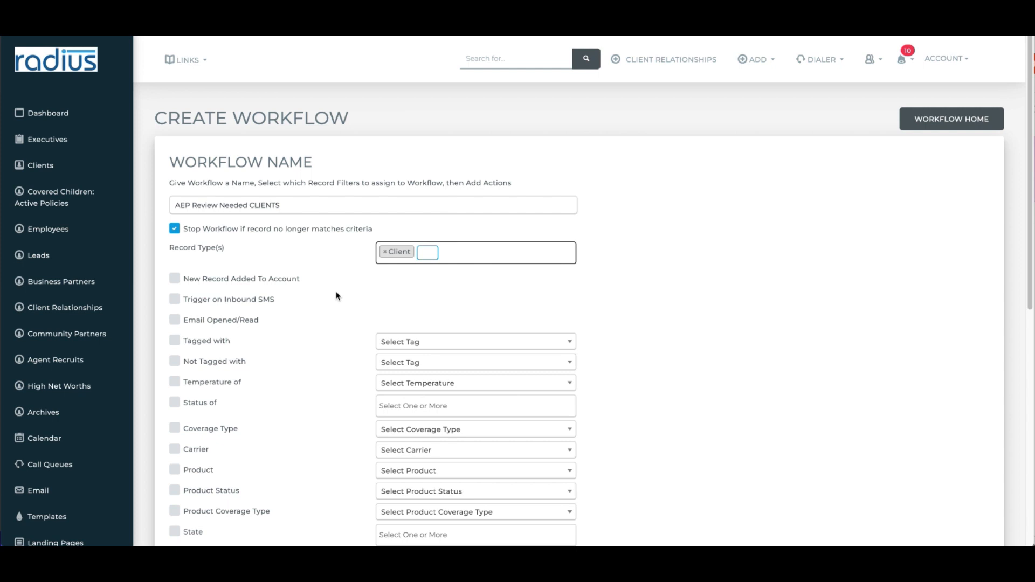
click(178, 345)
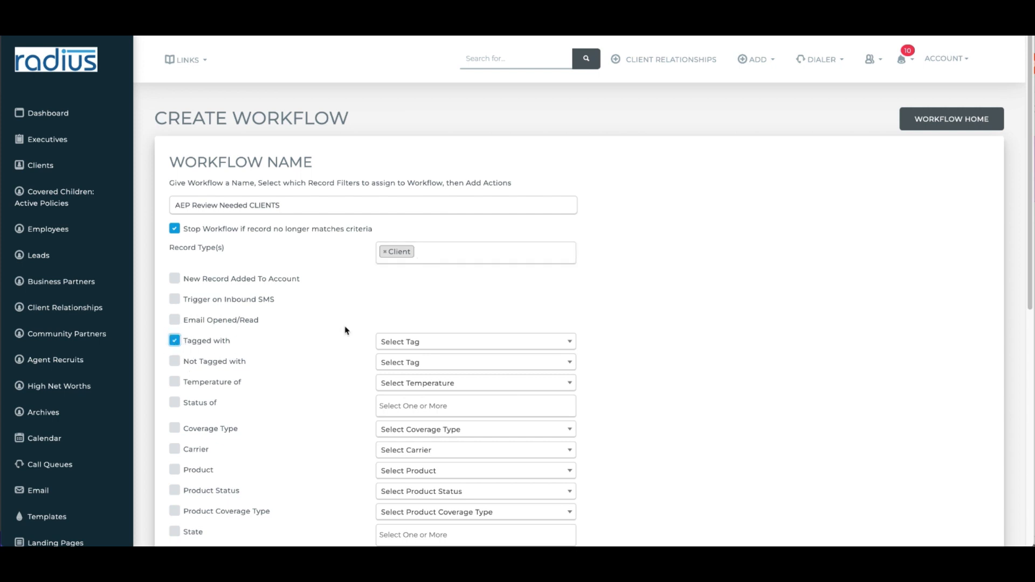
click(429, 344)
click(434, 395)
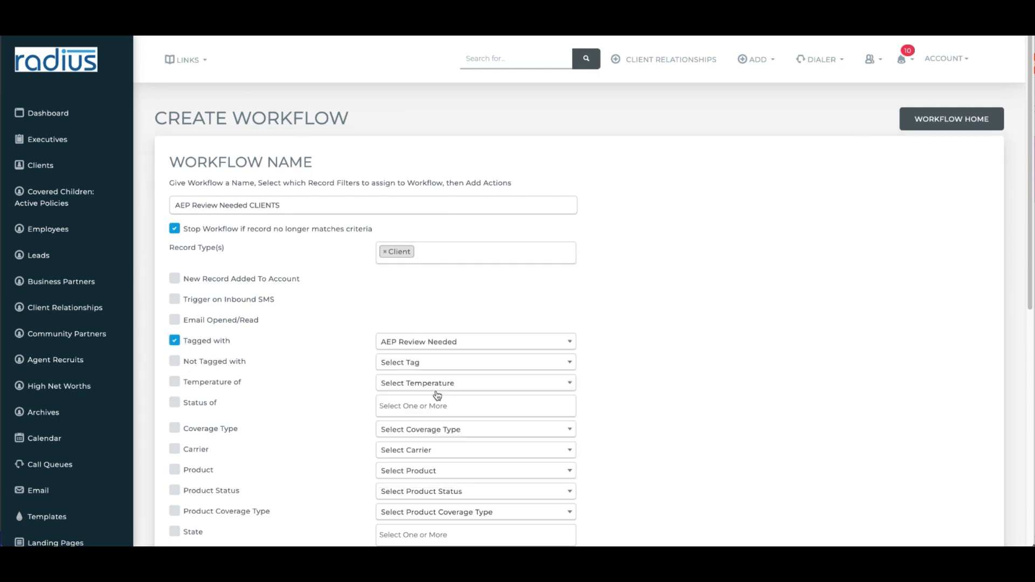
drag(1030, 263, 1010, 455)
click(220, 414)
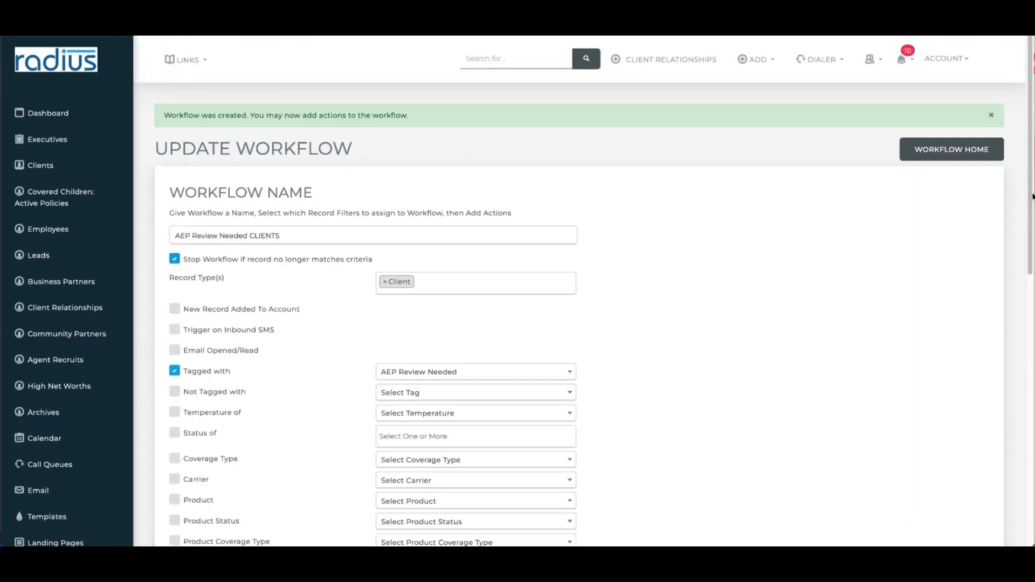
Add a Send Email action that sends the AEP #1 template to the Record after 1 minute, and save it.
drag(1032, 197, 989, 462)
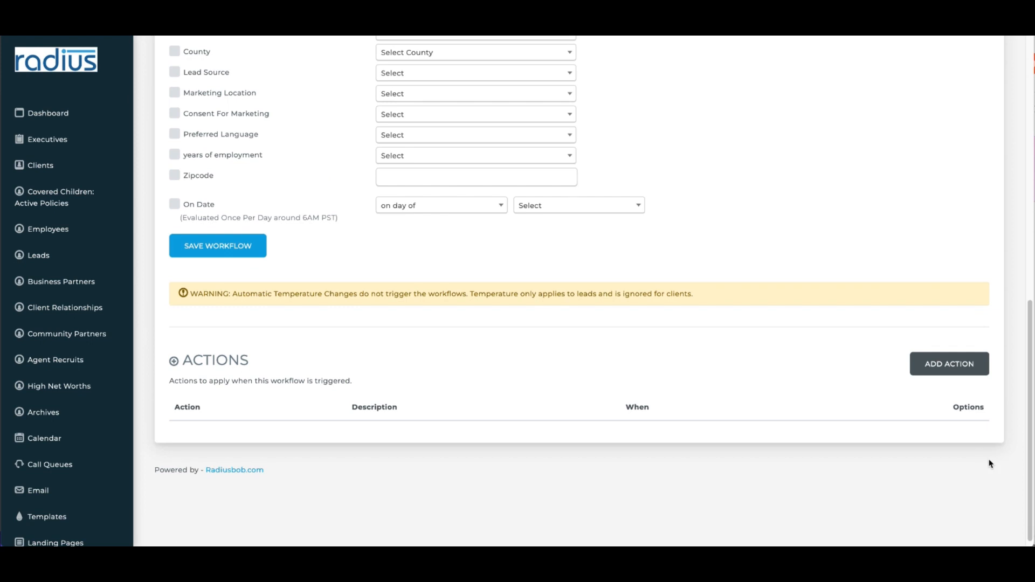
click(975, 368)
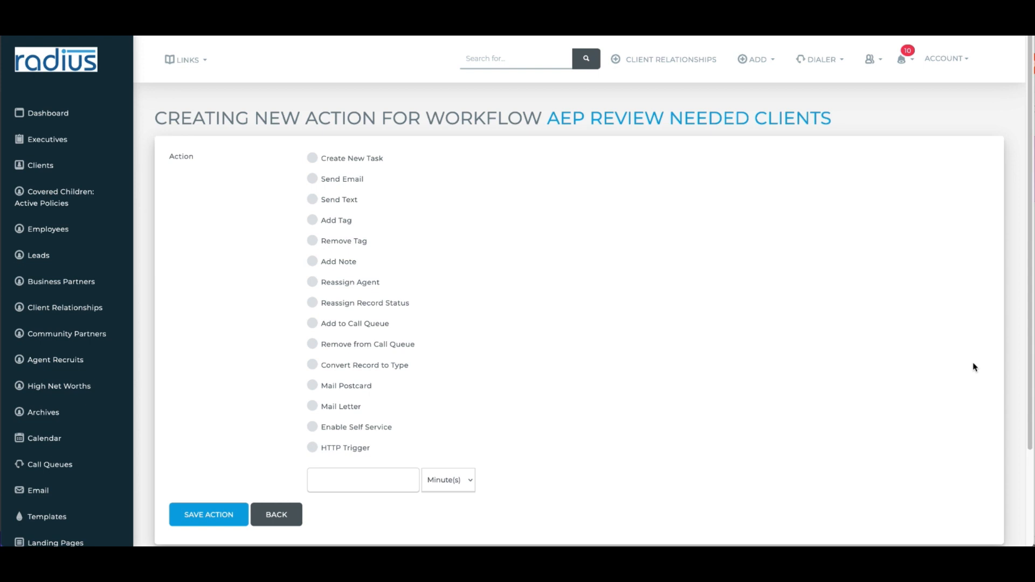
click(340, 179)
click(400, 477)
text(1)
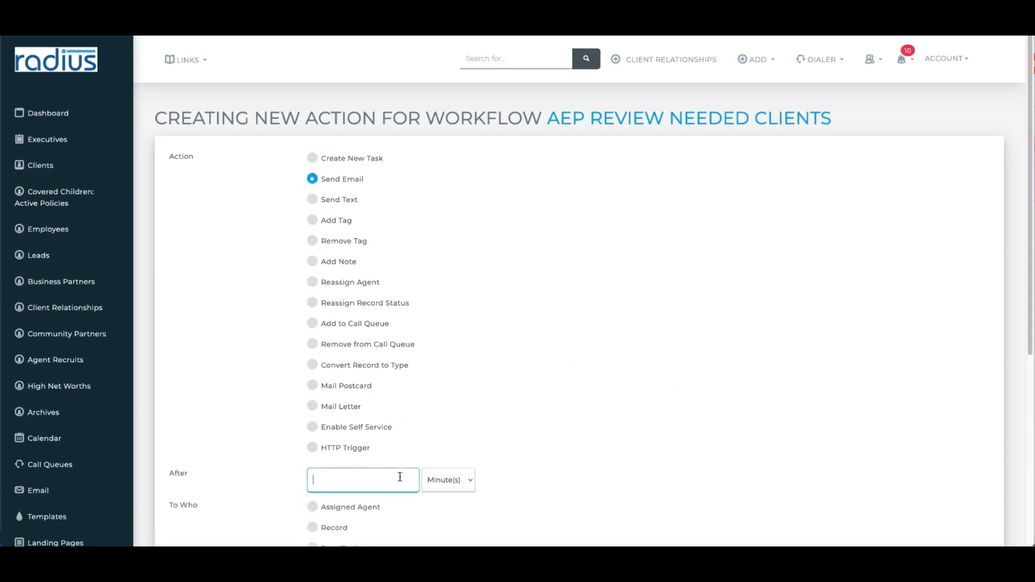
click(468, 480)
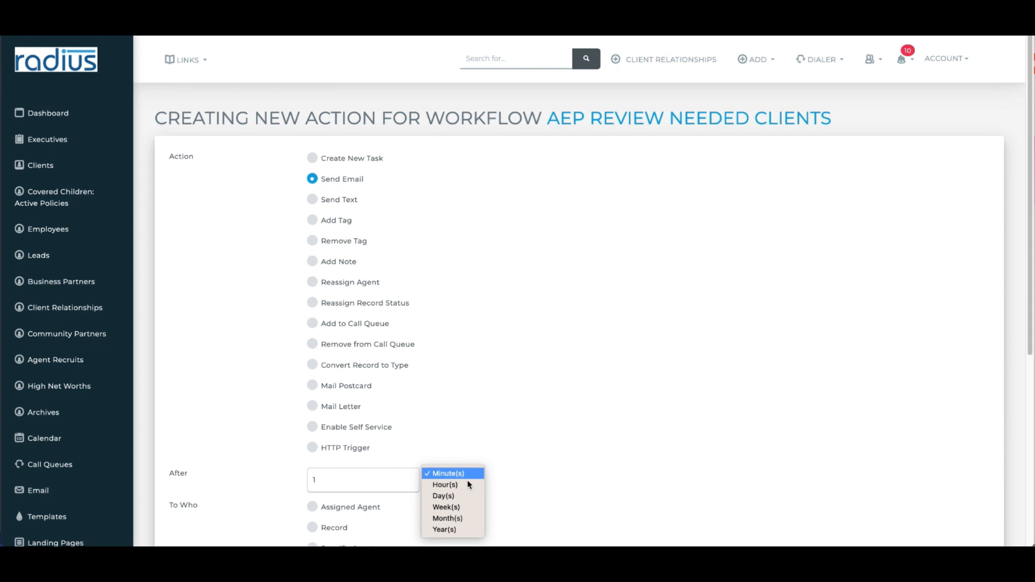
click(554, 462)
drag(1023, 281, 981, 469)
click(337, 249)
click(426, 380)
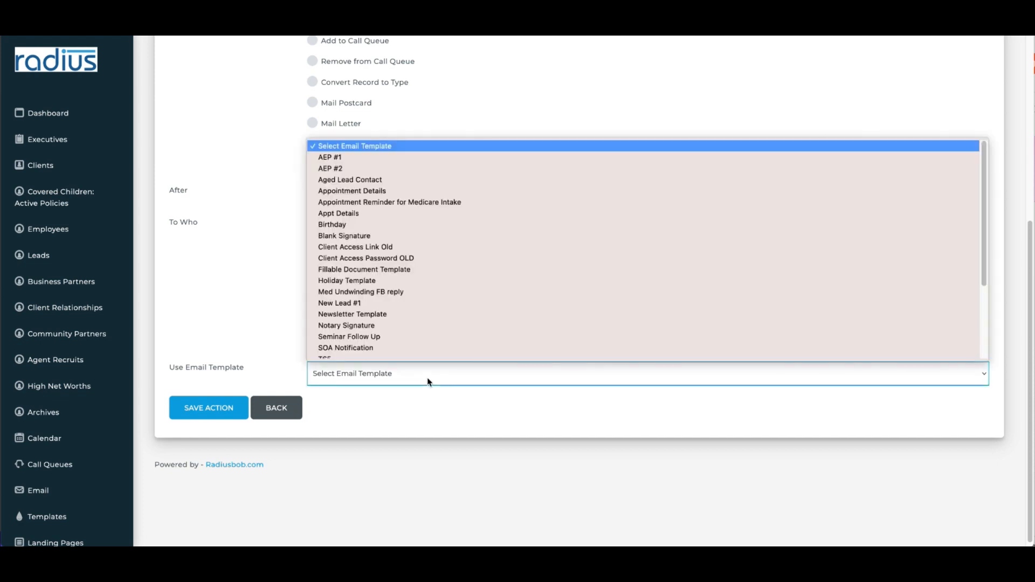
click(380, 156)
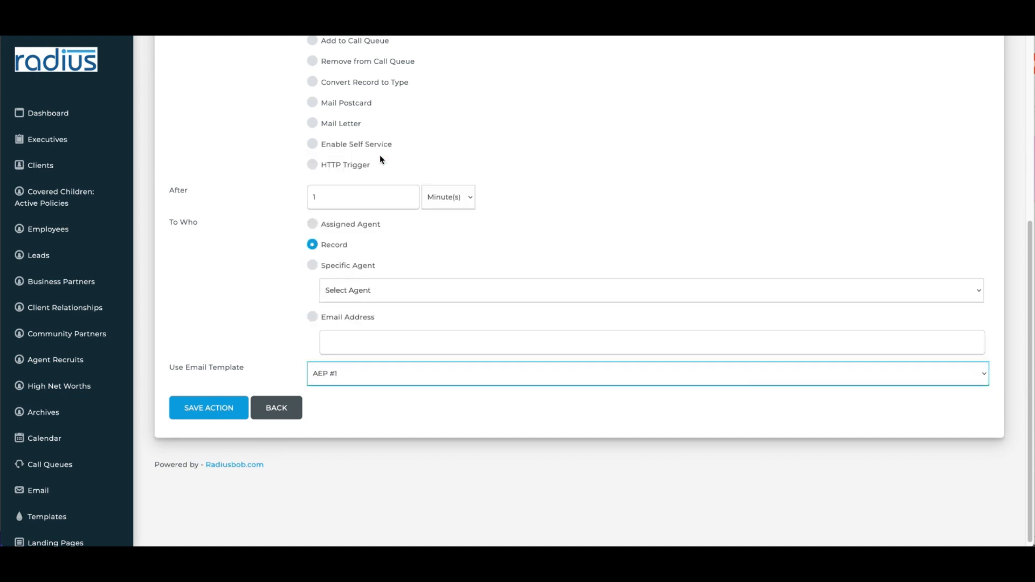
click(227, 409)
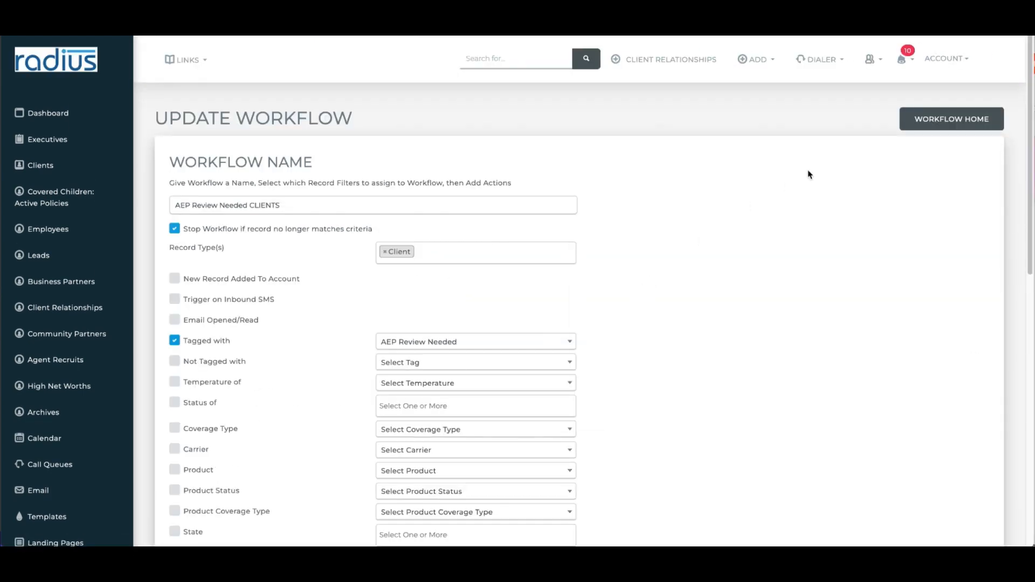
Start a Send Text action for the workflow, set to go to the Record after 30 minutes.
drag(1023, 203, 1013, 545)
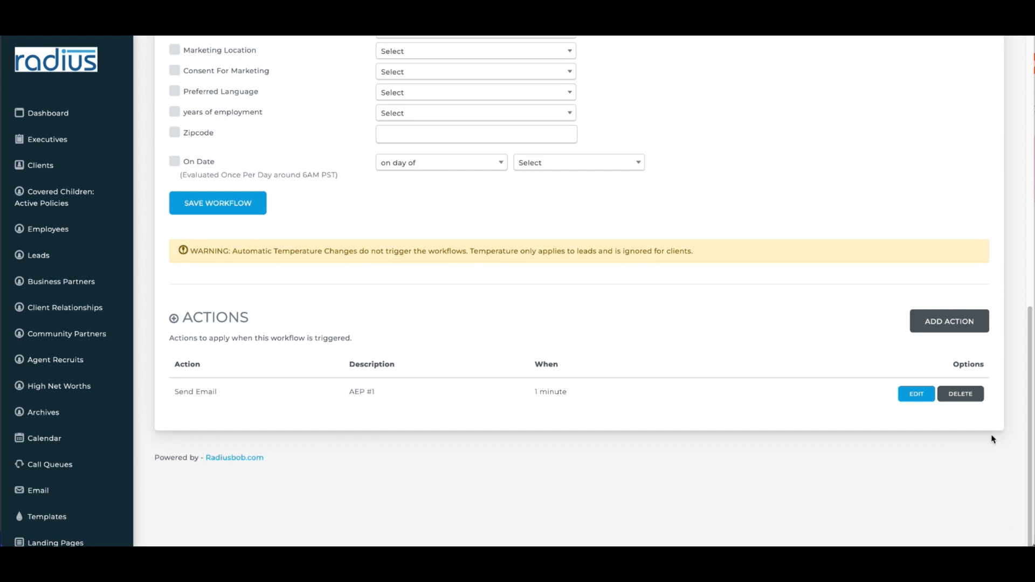
click(949, 321)
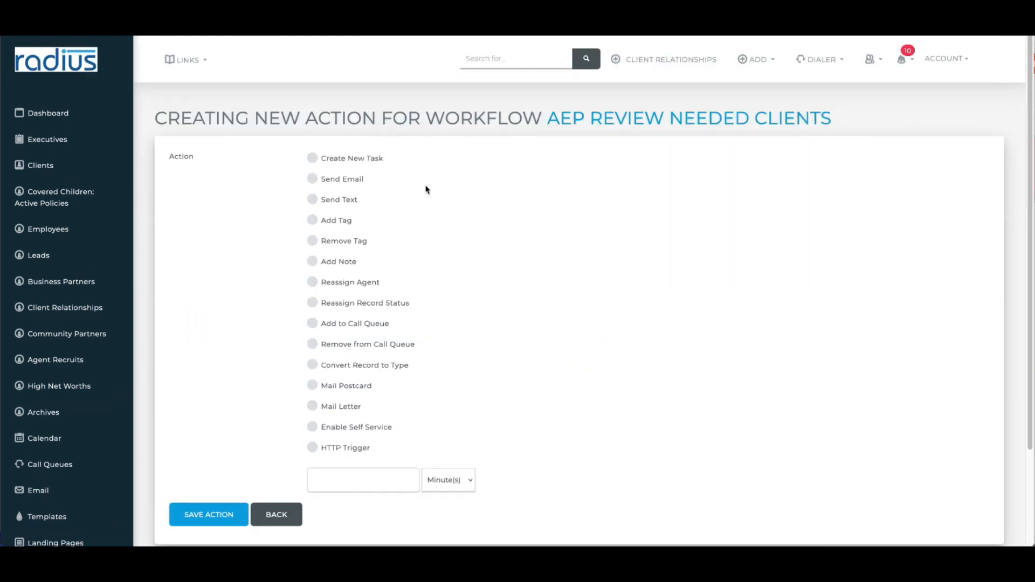
click(349, 201)
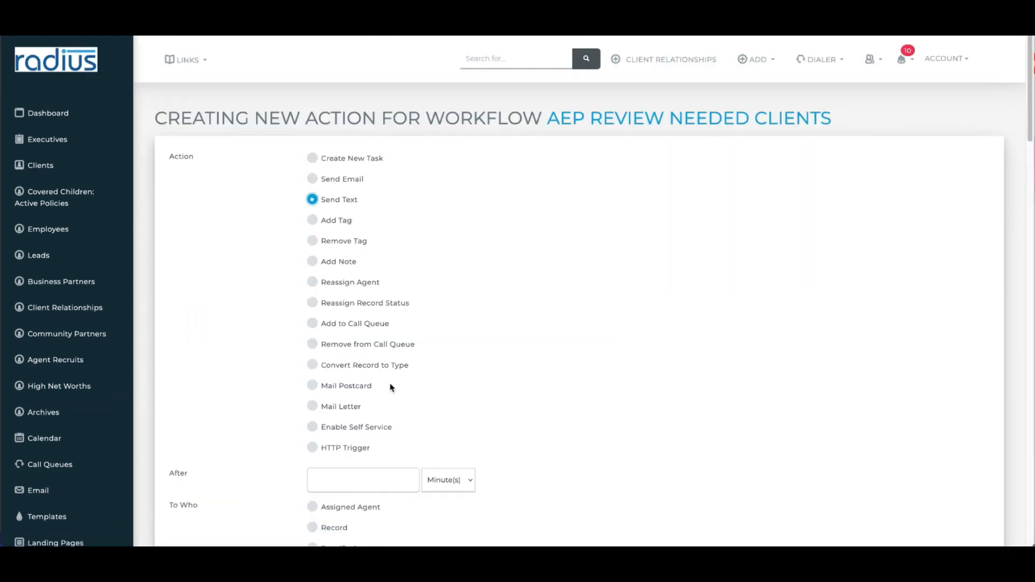
click(376, 487)
text(30)
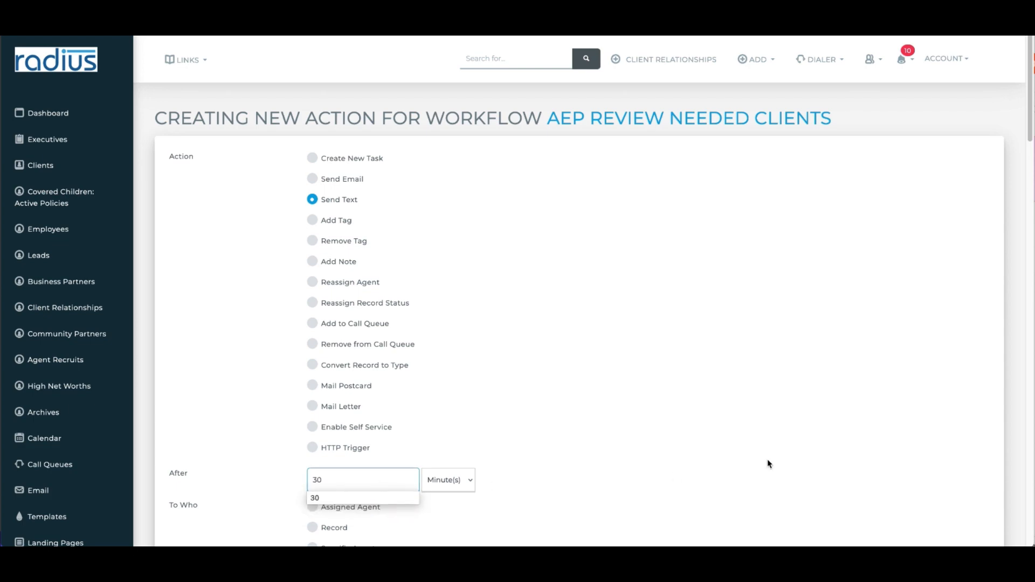
drag(1029, 135, 1009, 242)
click(312, 44)
Begin the text message with the greeting "Hi #FIRSTNAME#, " using the record first name snippet.
drag(329, 288, 273, 289)
key(super+c)
click(369, 170)
text(Hi)
key(super+v)
text(, )
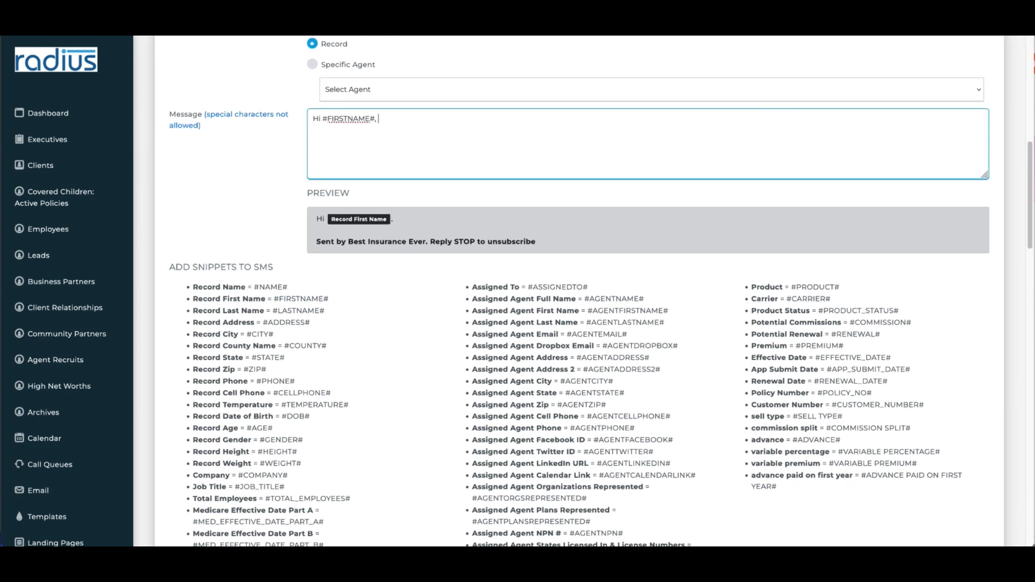
Write that 2 emails are coming, a secure password and a portal for updating Rx and Provider lists and checking policies before the annual review, with thanks.
text(I'll be sending you 2 emails shortly. One is a secure password and t)
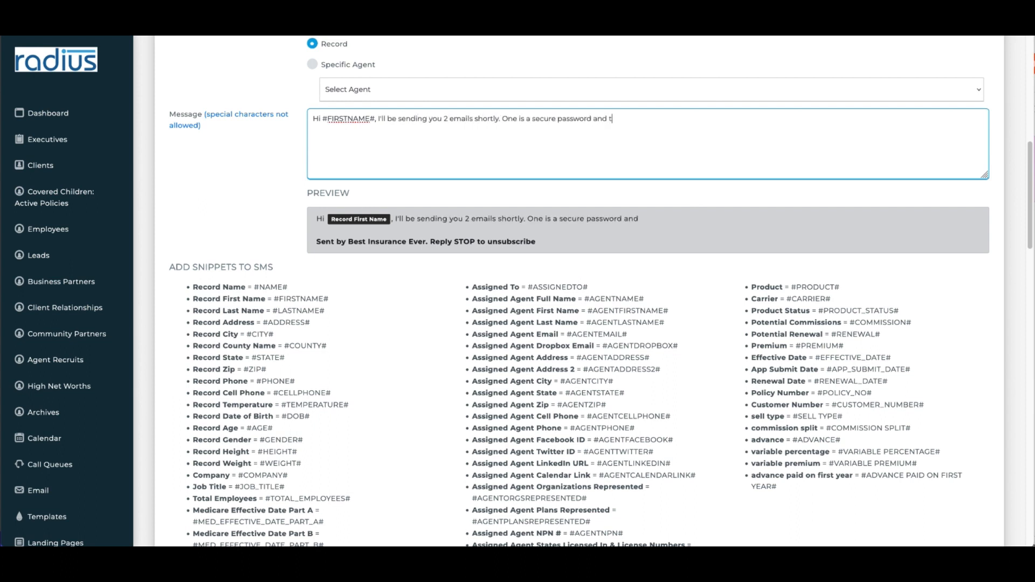
text(he other a secure portal for you to update your Rx and Provider list and check your policies)
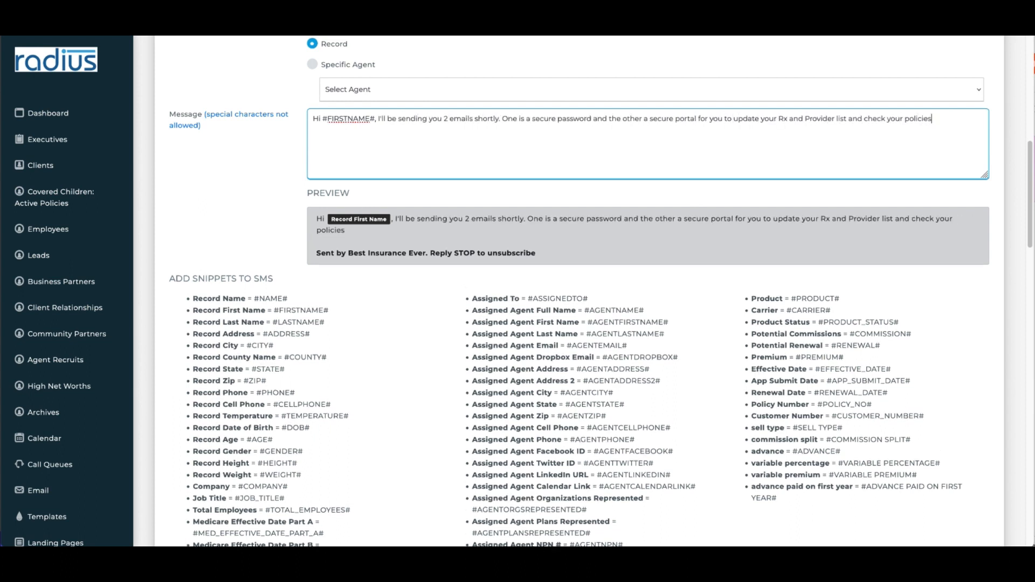
text( in advance of our annual review. Thanks!)
Sign the text message with the assigned agent full name snippet #AGENTNAME# and save the action.
drag(647, 311, 584, 311)
key(super+c)
click(916, 157)
key(super+v)
drag(1030, 199, 977, 515)
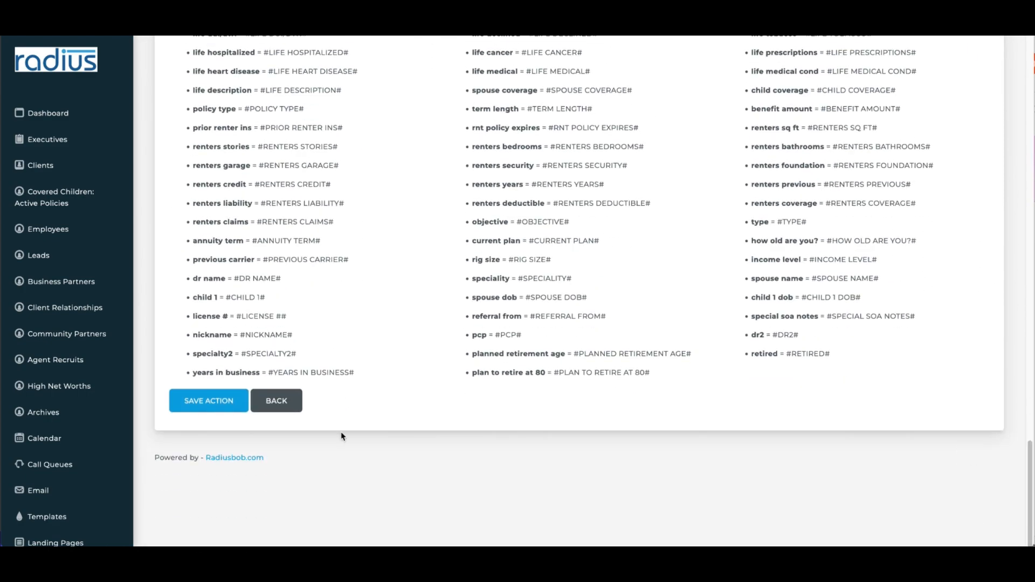
click(215, 408)
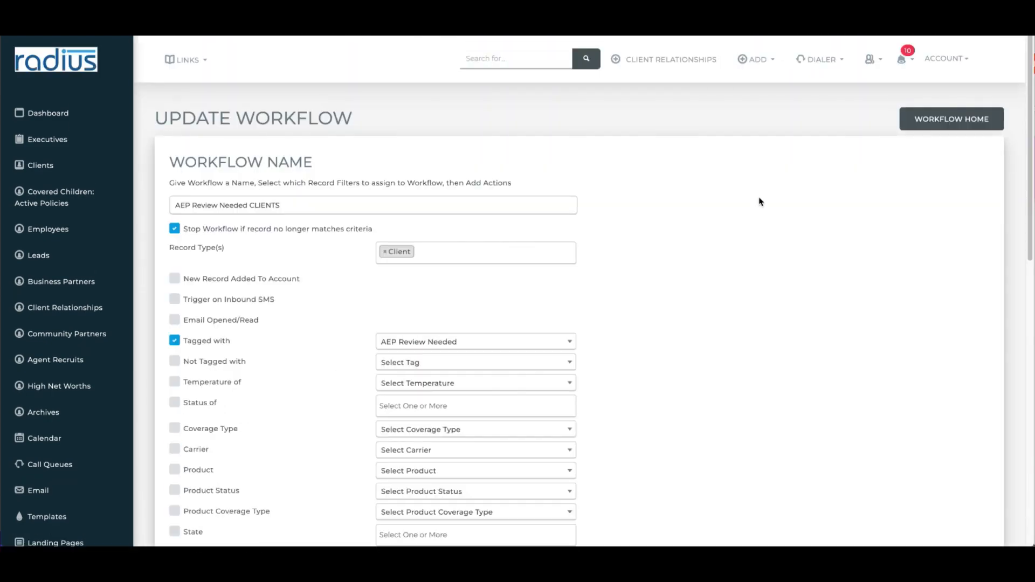
Add an Enable Self Service action that runs after 30 minutes and save it to the workflow.
drag(1030, 100, 1031, 412)
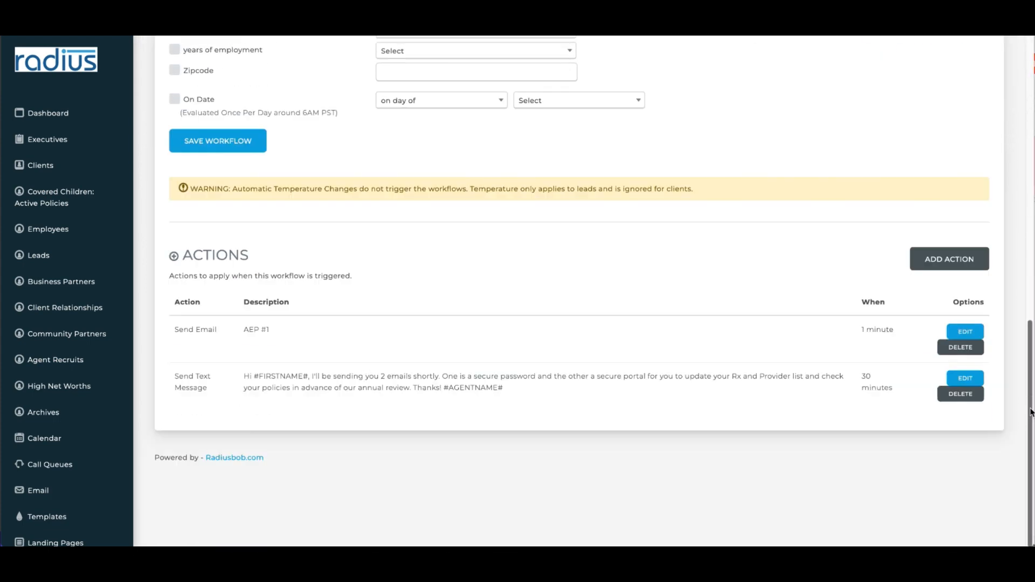
click(960, 263)
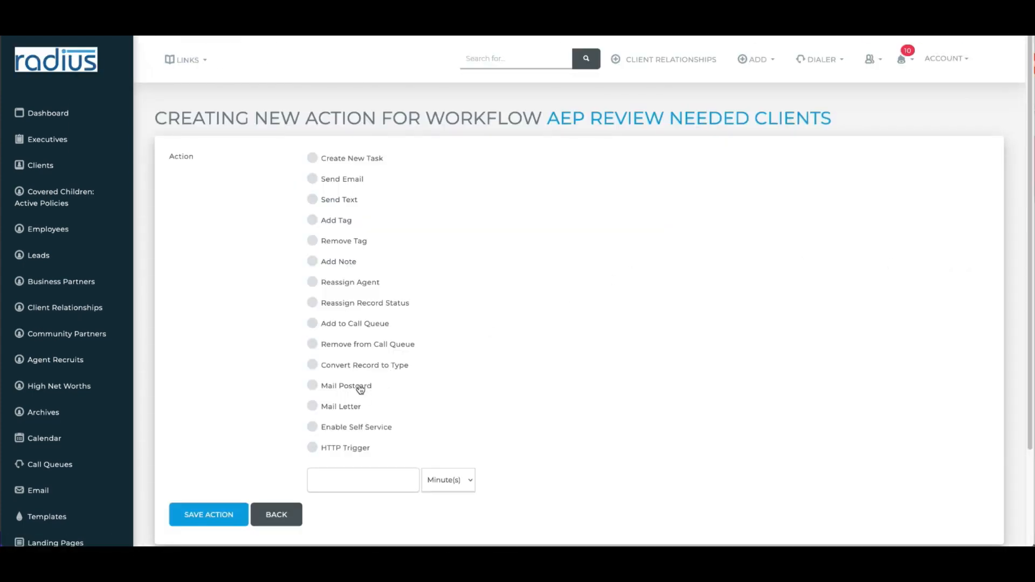
click(347, 427)
click(354, 480)
text(30)
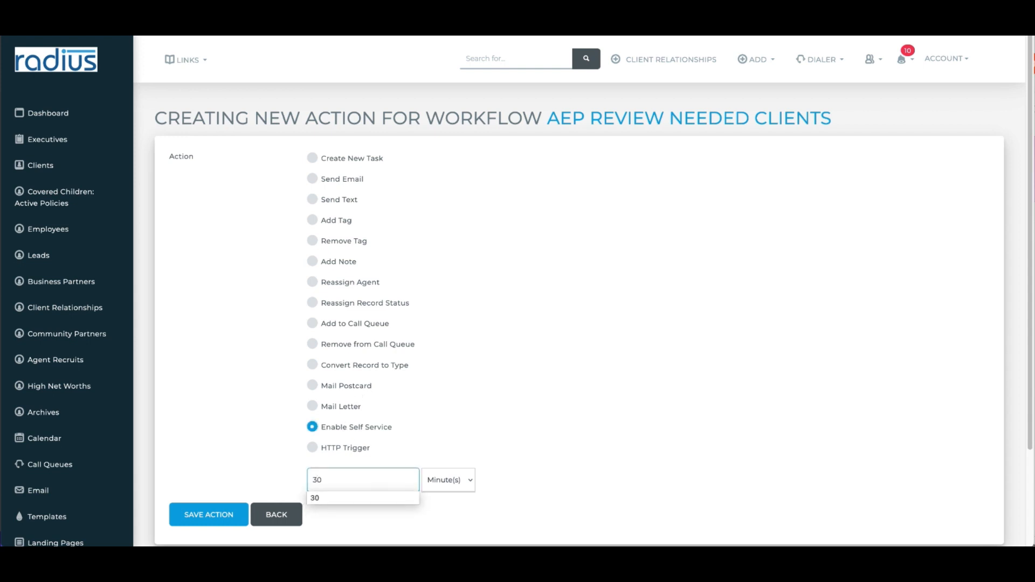
click(236, 516)
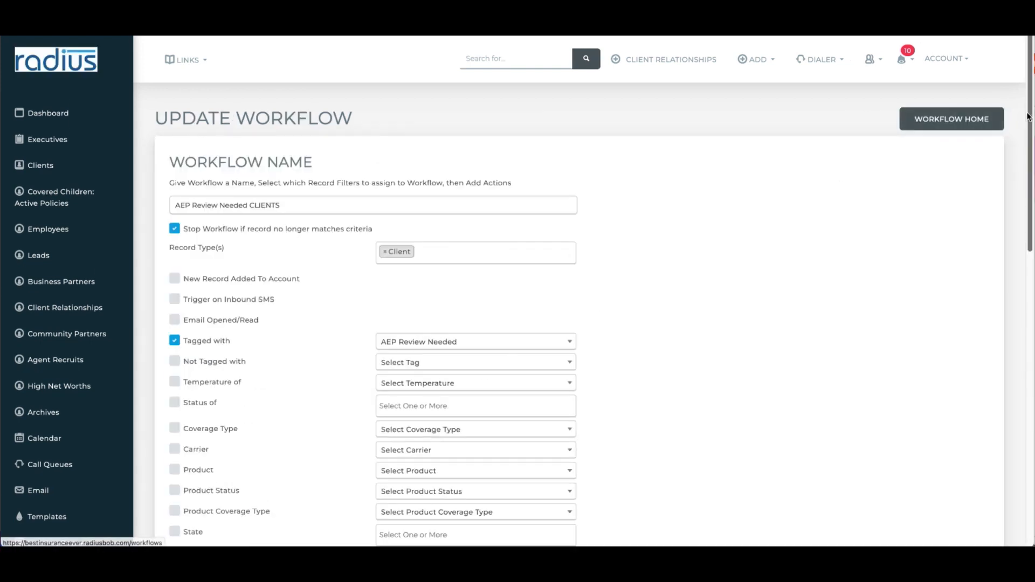
drag(1027, 116, 1022, 432)
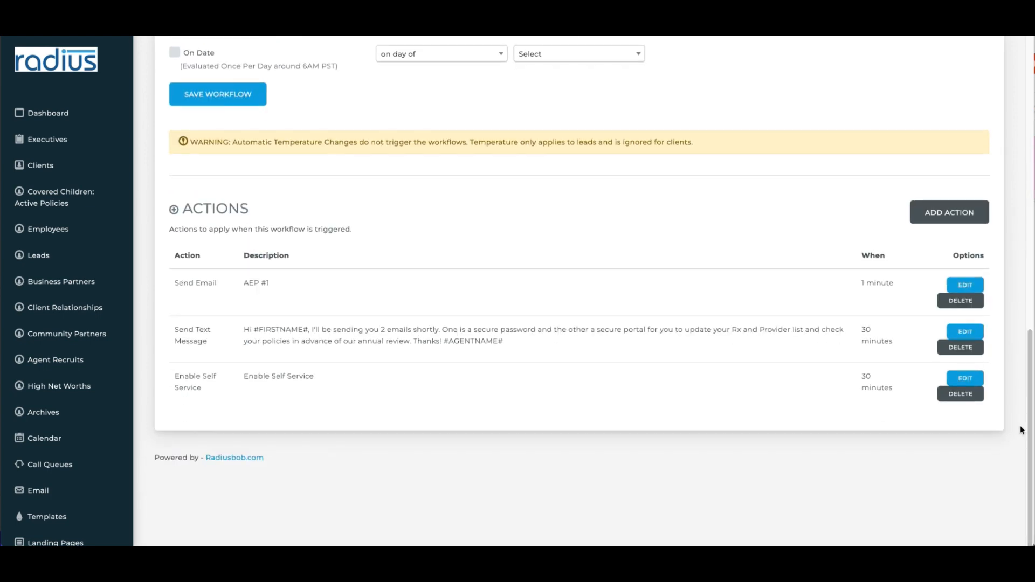
Add a Remove Tag action that removes the AEP Review Needed tag after 4 months and save it to the workflow.
click(941, 222)
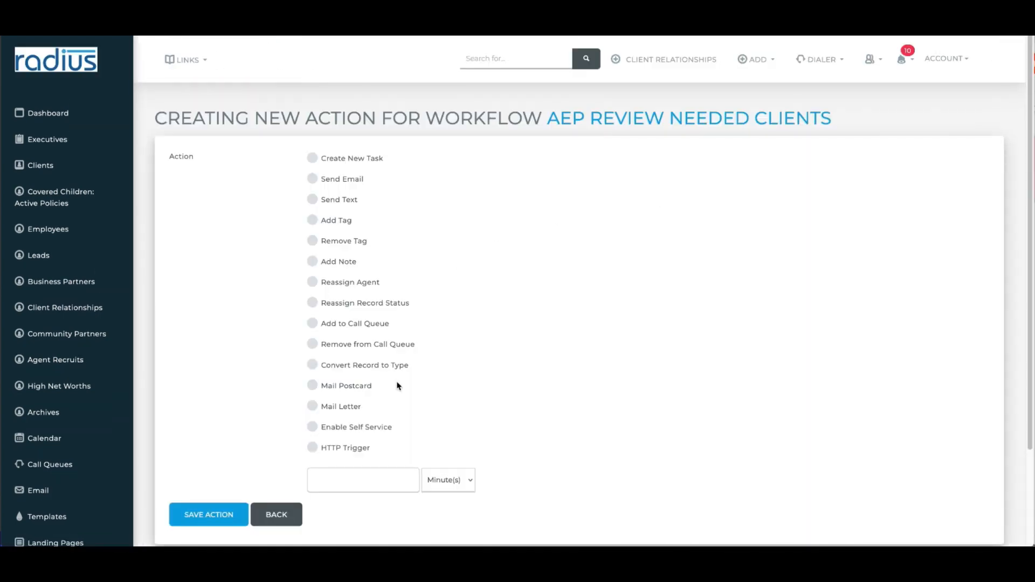
click(342, 241)
click(411, 484)
text(4)
click(461, 479)
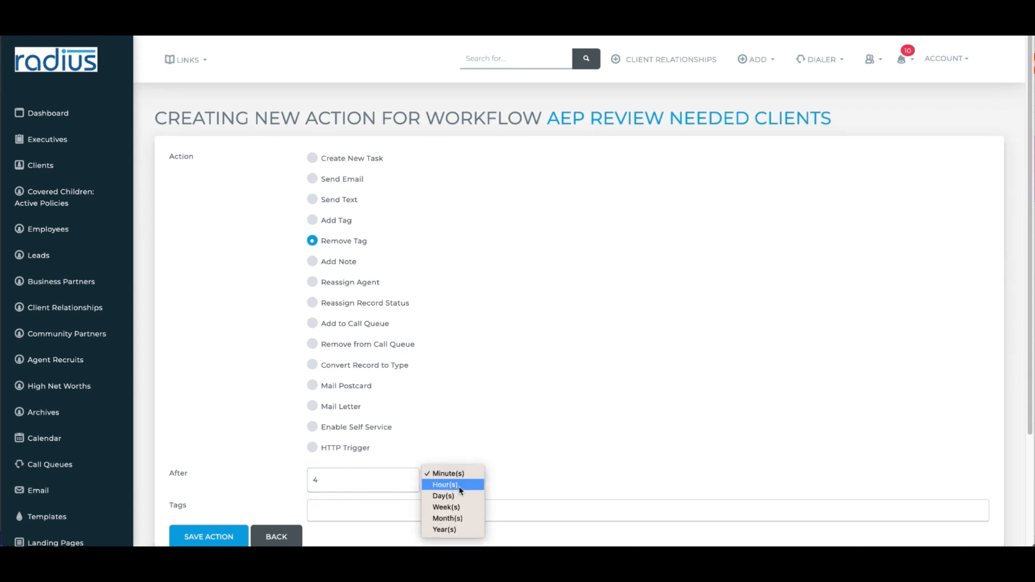
click(457, 518)
click(426, 513)
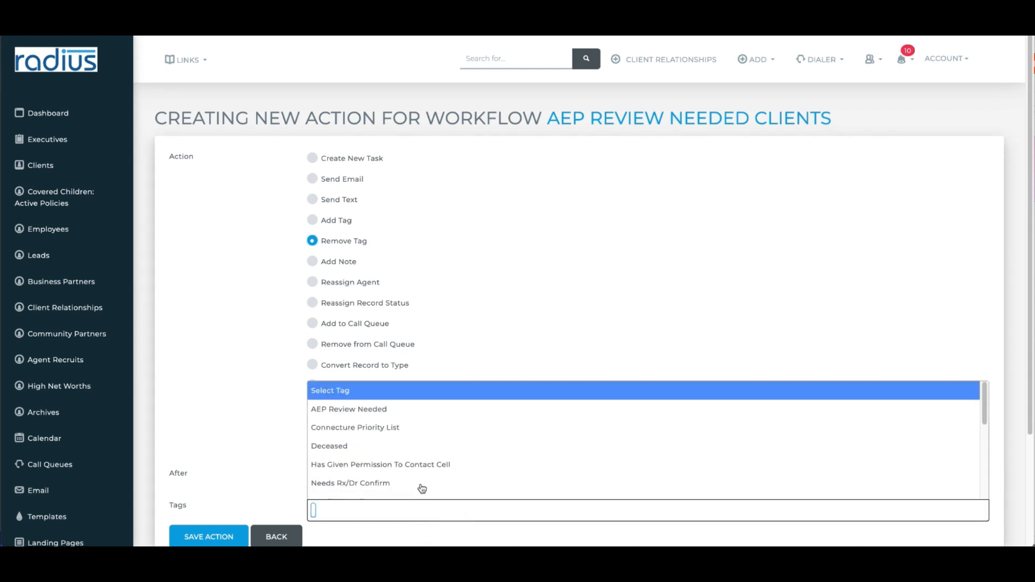
click(353, 410)
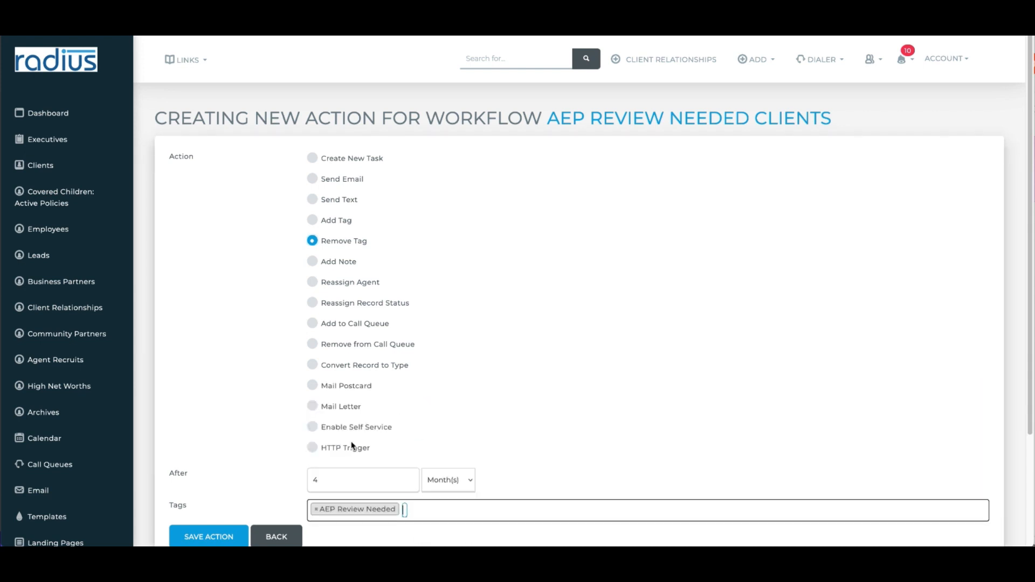
click(214, 538)
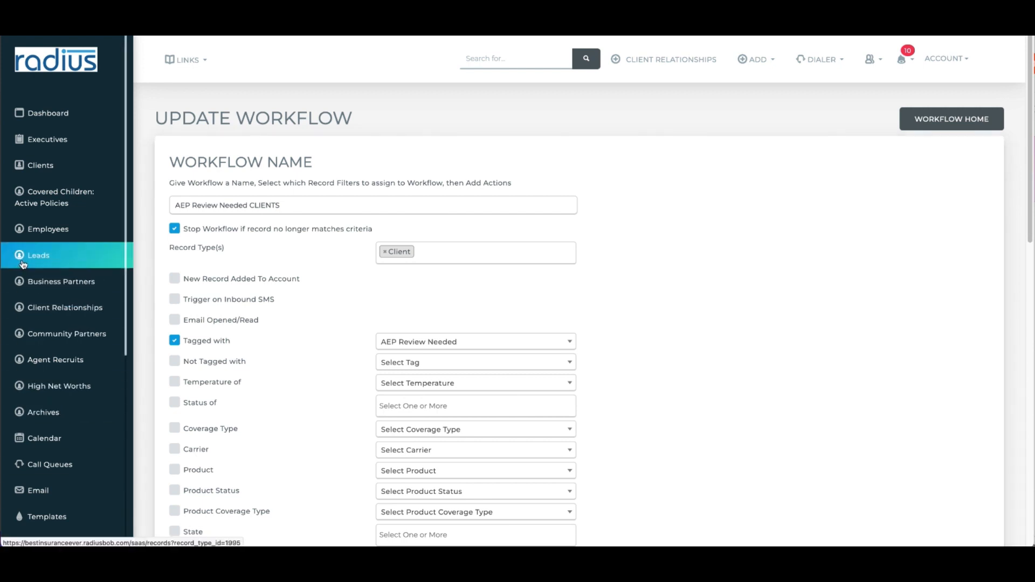
Select all listed clients in the client list and choose AEP Review Needed as the tag to add through a bulk update.
click(43, 165)
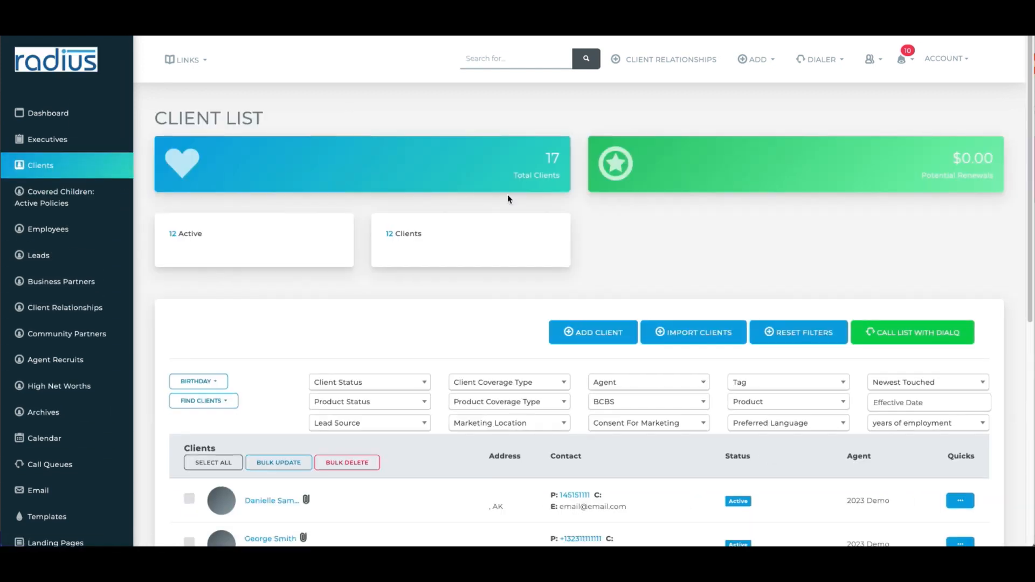
drag(1022, 68, 1021, 198)
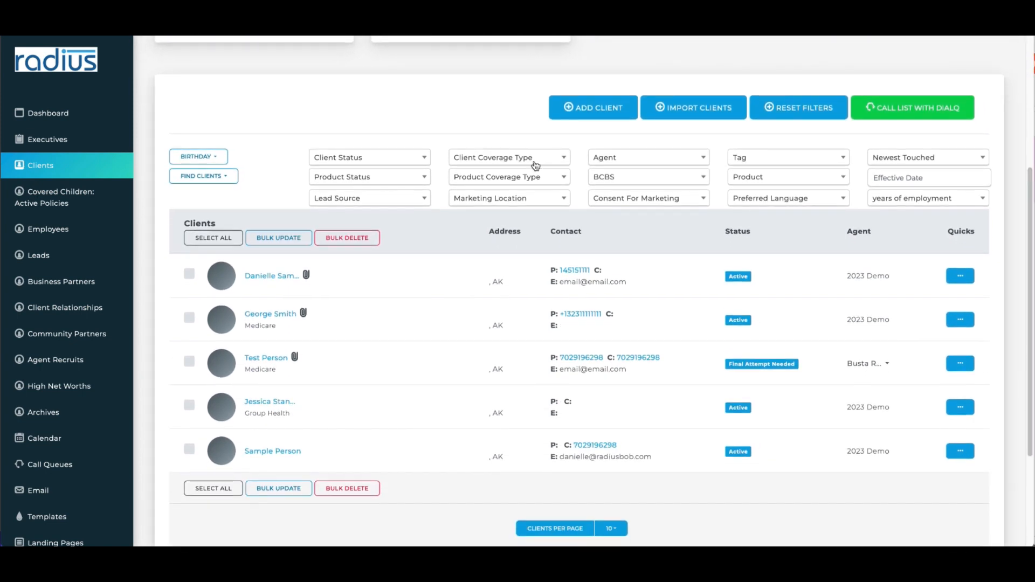
click(219, 243)
click(300, 238)
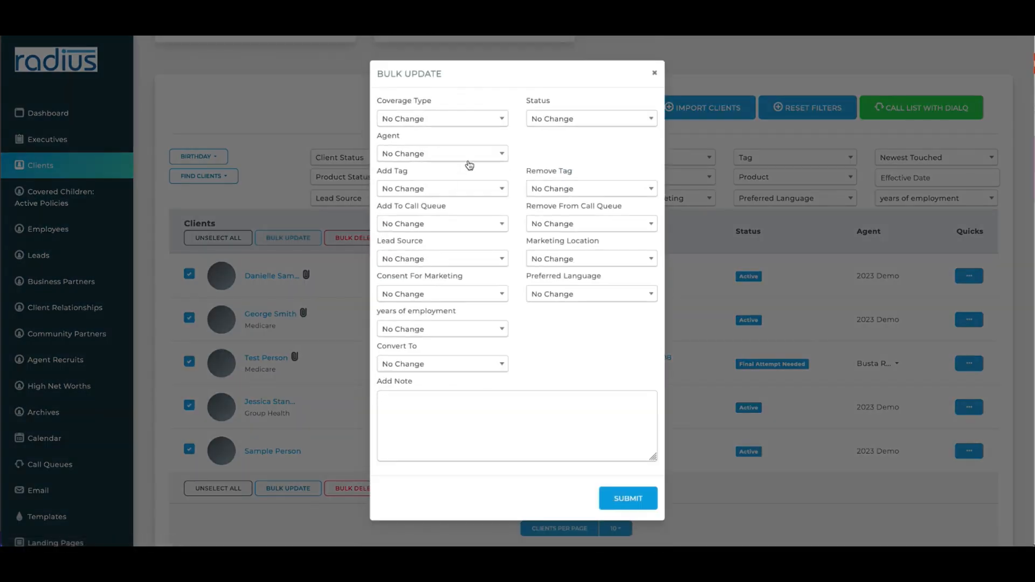
click(479, 190)
click(472, 244)
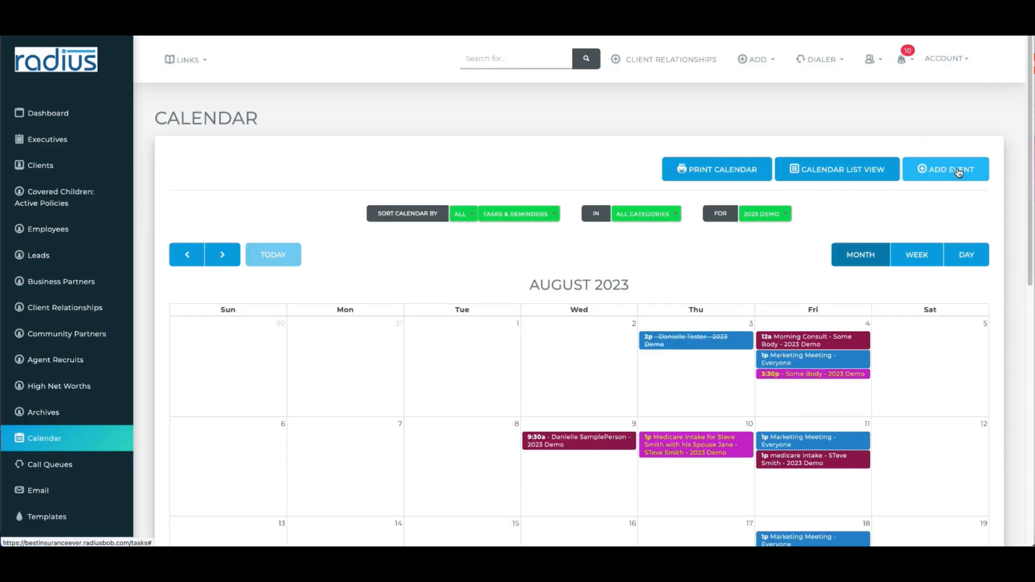
Start a new calendar event with the description "Reminder to Bulk Update & Tag Clients with AEP REVIEW NEEDED".
click(959, 171)
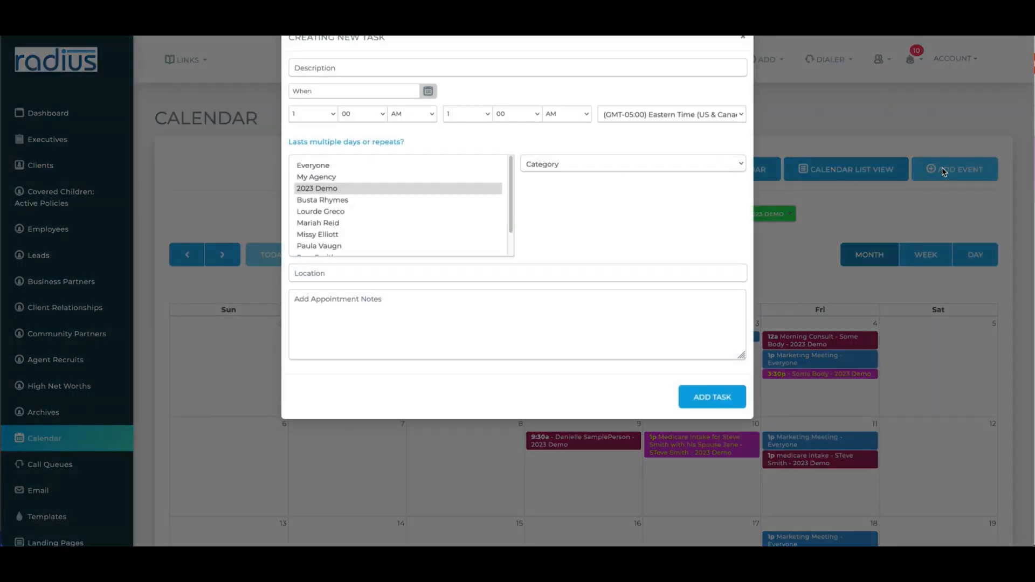
click(516, 93)
text(Rem)
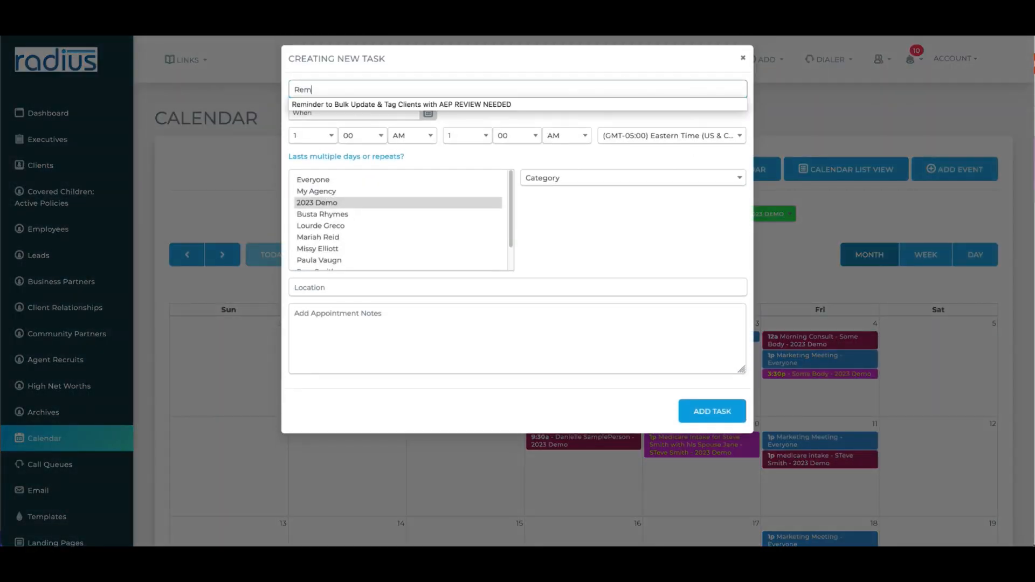
text(inder)
click(508, 104)
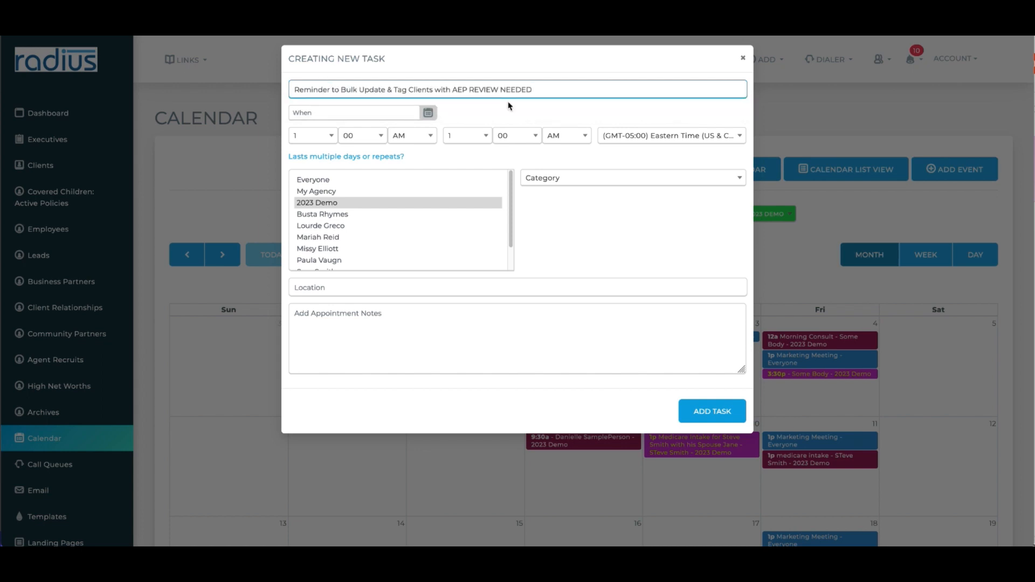
Schedule the reminder for 09/01/2023 with a start time of 8:00 AM and choose its category.
click(423, 114)
click(432, 258)
click(312, 135)
scroll(318, 232, down, 2)
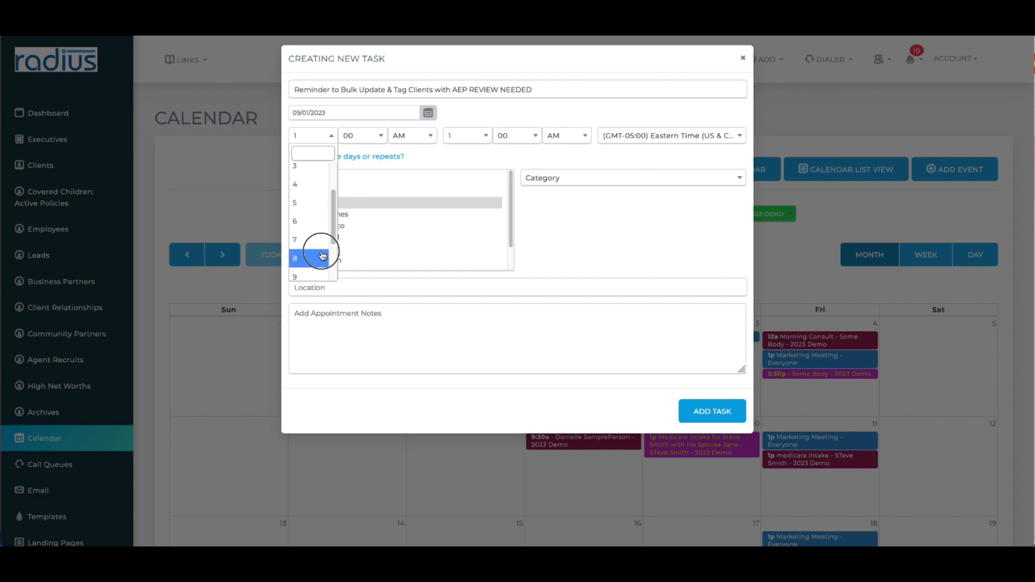
click(319, 254)
click(584, 174)
text(fo)
click(582, 219)
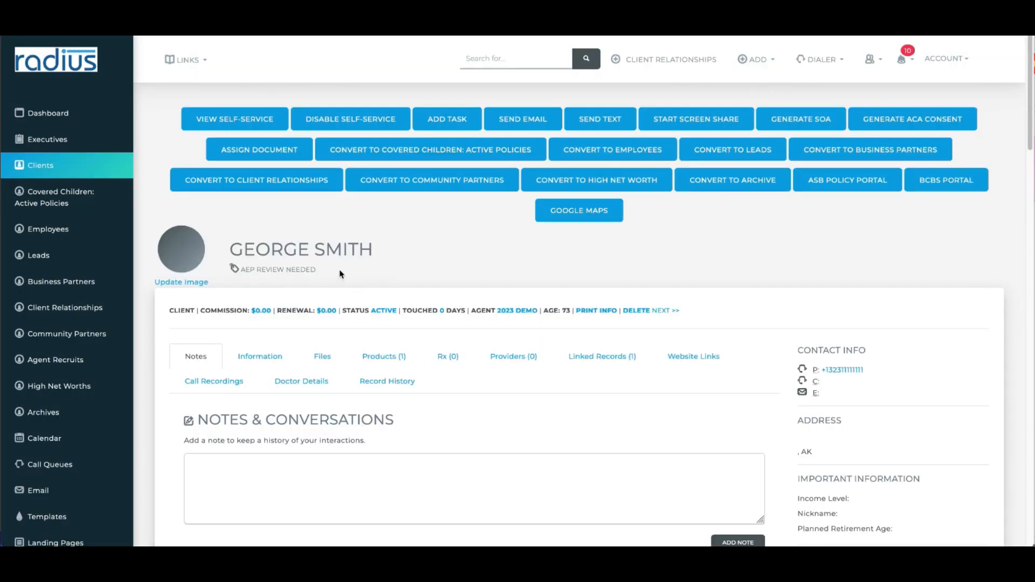
Check the tagged client's triggered workflow notes and pending workflow actions, and remove the AEP Review Needed tag from the record.
drag(339, 274, 226, 252)
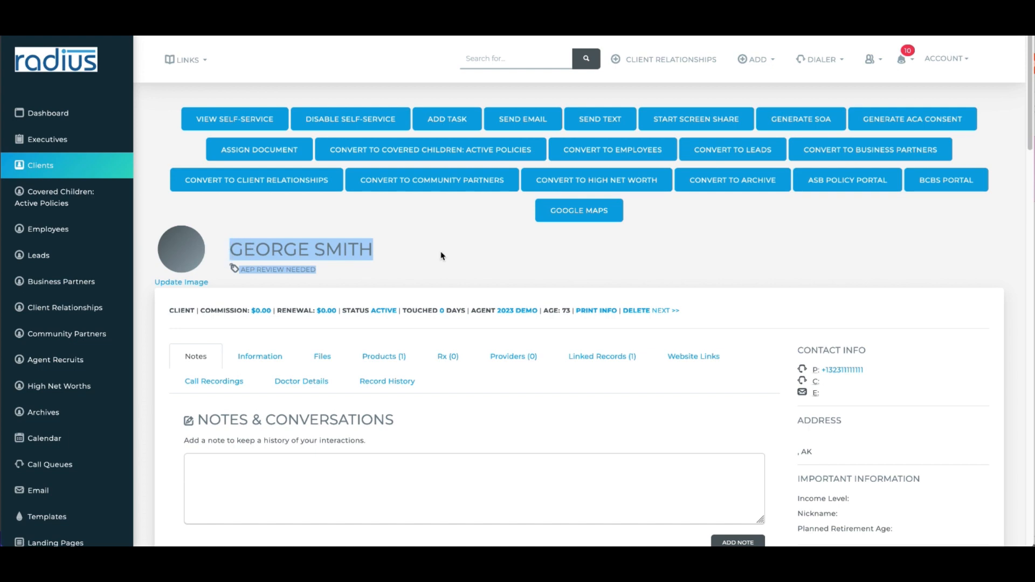
drag(1030, 111, 1025, 196)
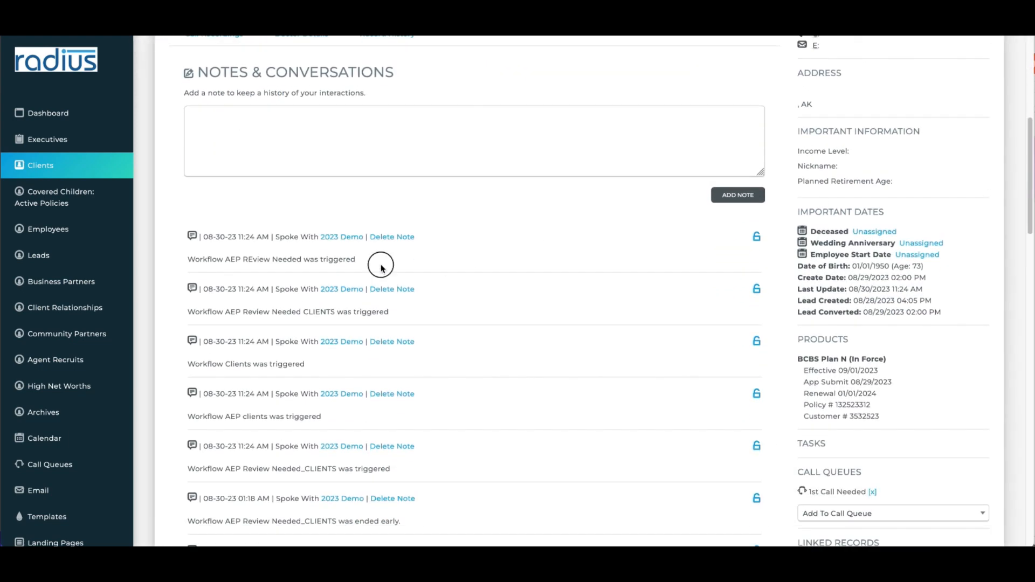
drag(377, 261, 197, 236)
click(460, 249)
drag(1030, 228, 1033, 305)
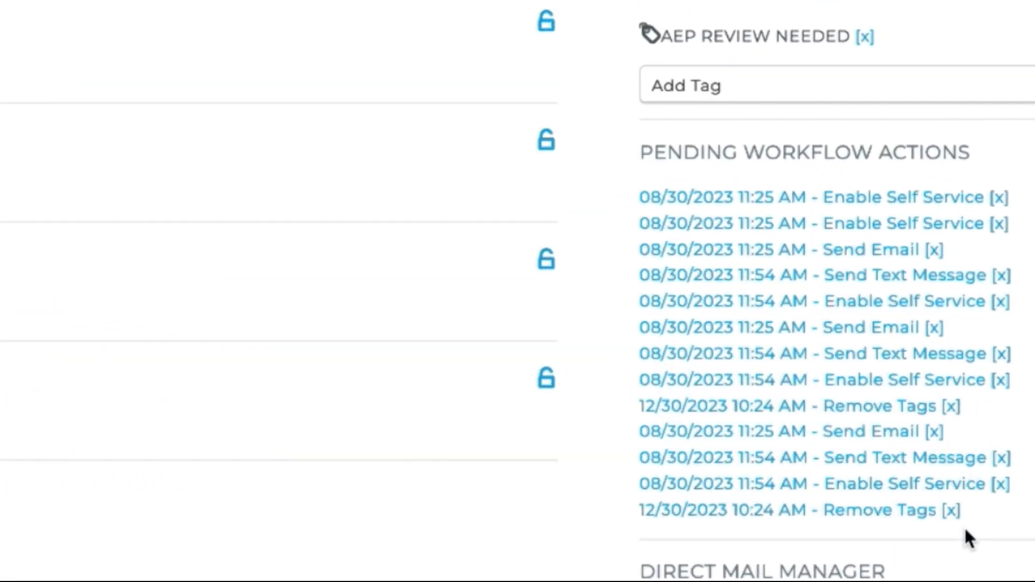
click(864, 41)
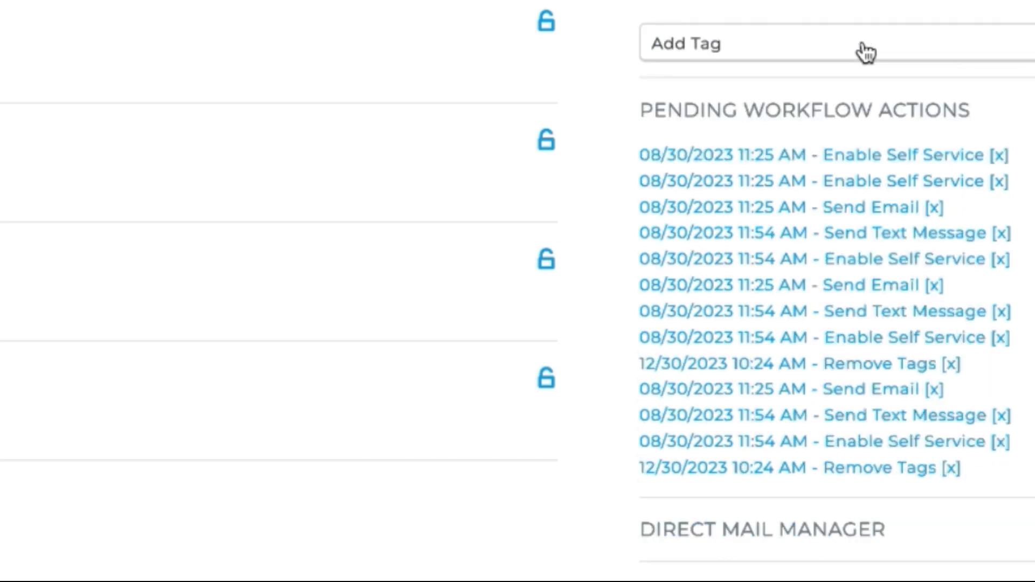